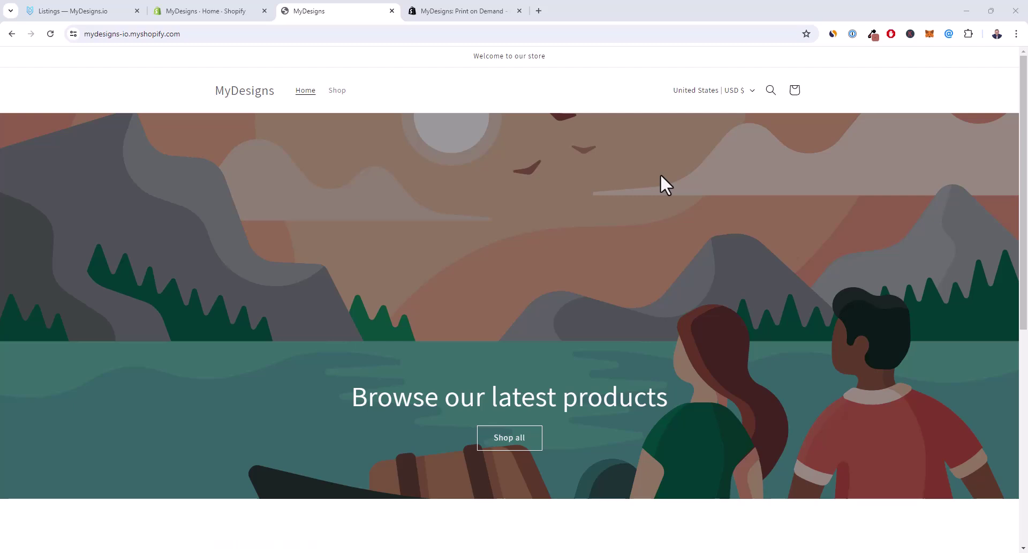
- Open the Custom Legend Husband Dad Grandpa T-Shirt card from the storefront's Featured products
scroll(544, 83, "down", 5)
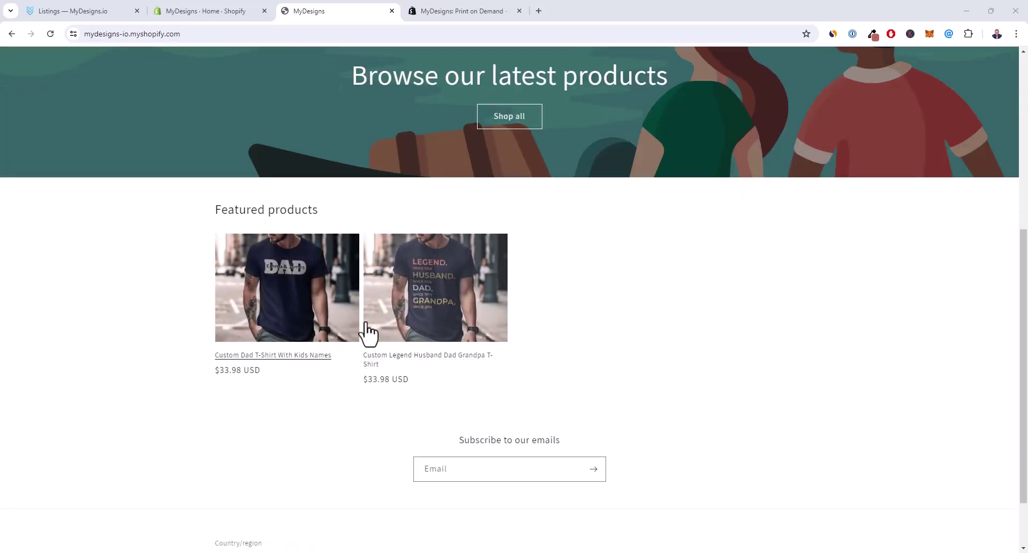
left_click(417, 311)
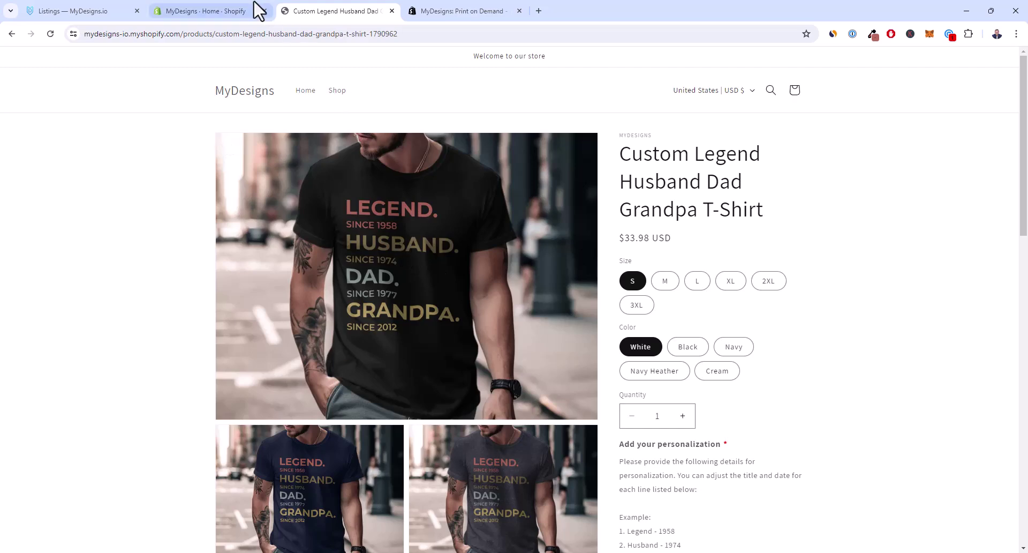
- Glance over the MyDesigns Listings page, then return to the Legend T-shirt product page
left_click(102, 11)
scroll(233, 129, "down", 1)
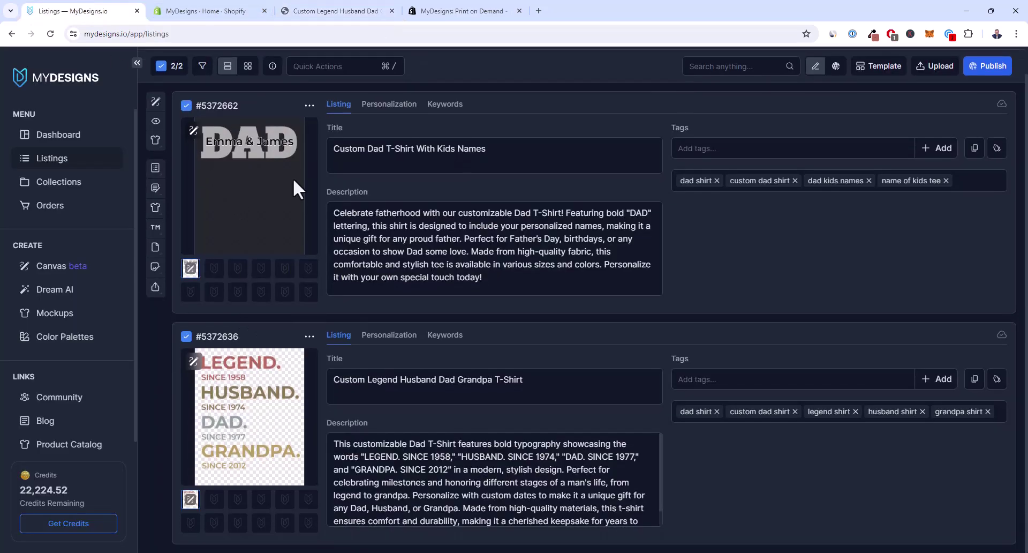
scroll(289, 177, "up", 1)
left_click(362, 11)
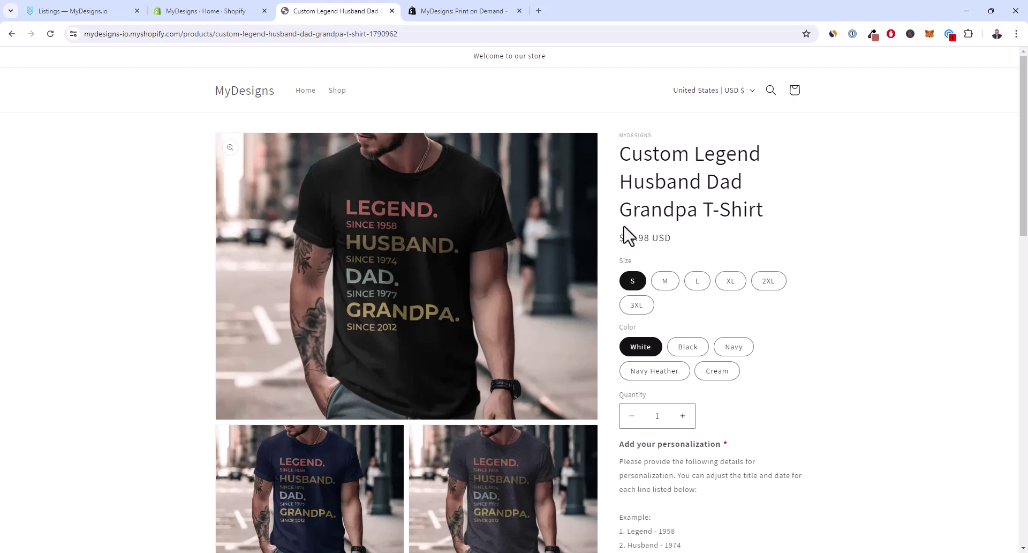
- Enlarge the personalization entry box and highlight the personalization instructions text
scroll(774, 204, "down", 4)
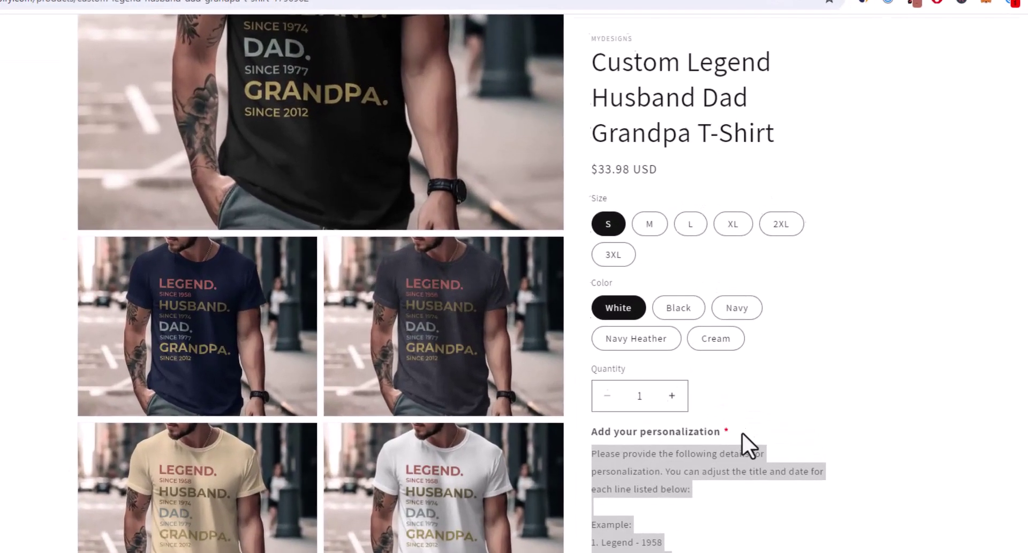
scroll(696, 417, "down", 5)
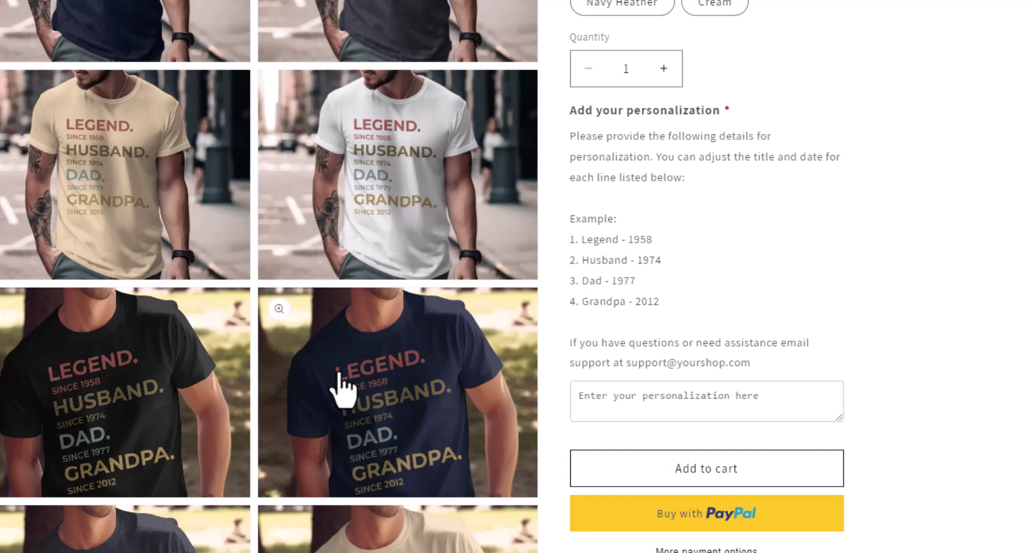
left_click(664, 397)
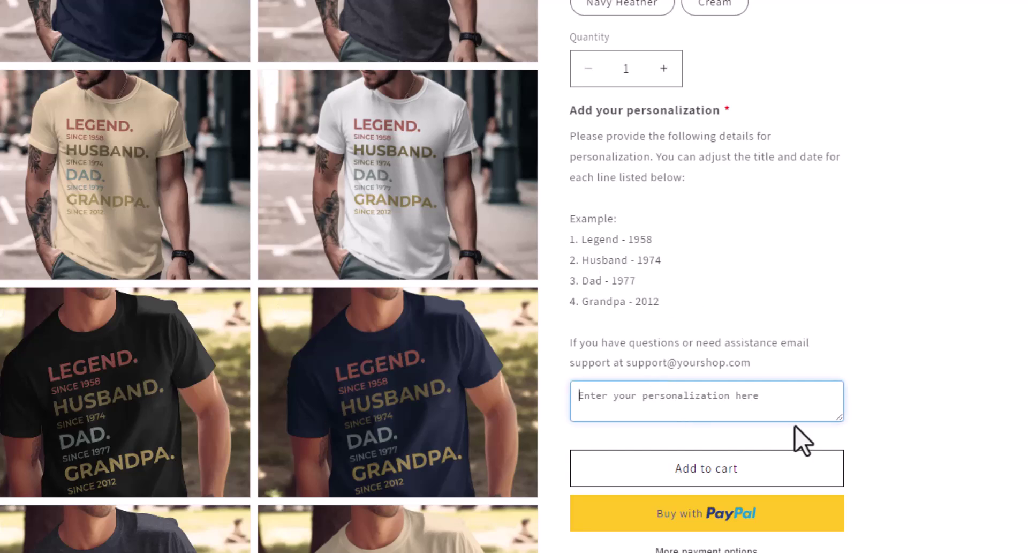
left_click_drag(842, 421, 838, 448)
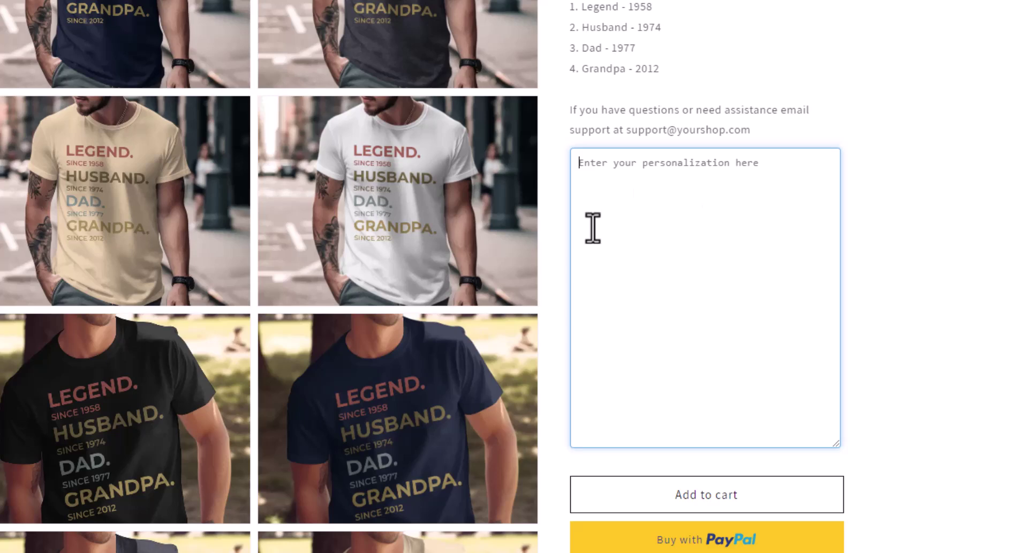
scroll(643, 246, "up", 3)
scroll(681, 271, "up", 2)
left_click_drag(570, 153, 792, 387)
left_click(776, 352)
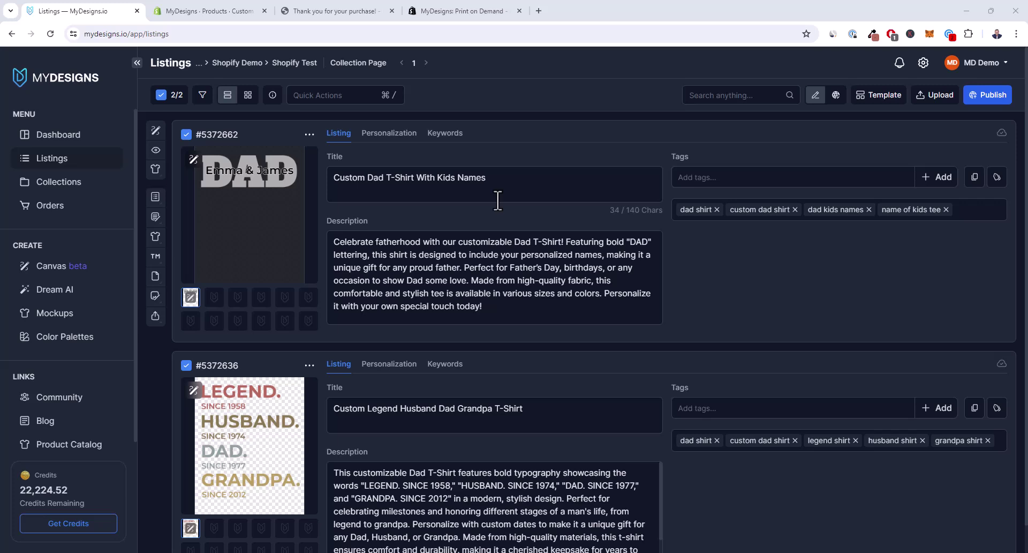
- Open the Shops (3) settings and check the MyDesigns app store listing
left_click(921, 67)
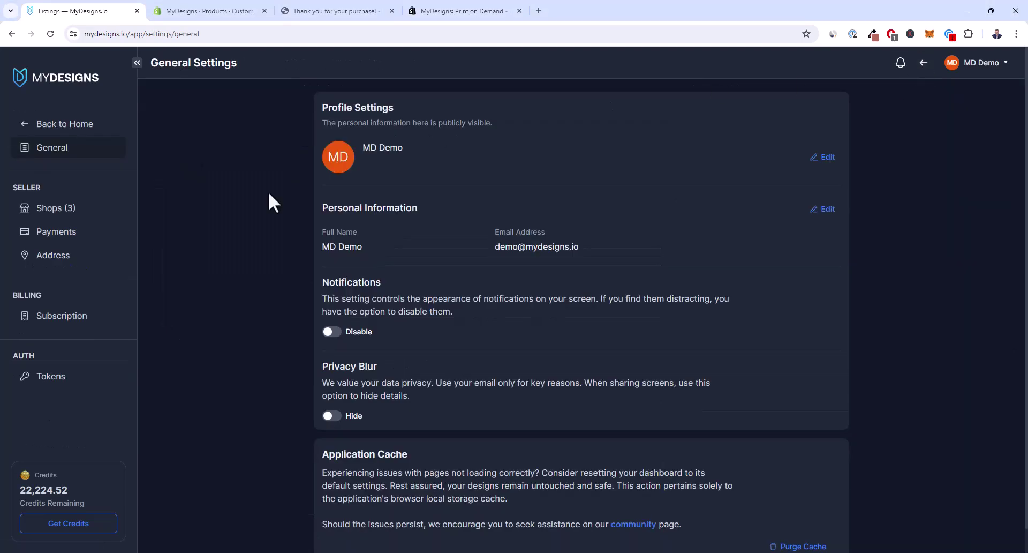
left_click(50, 210)
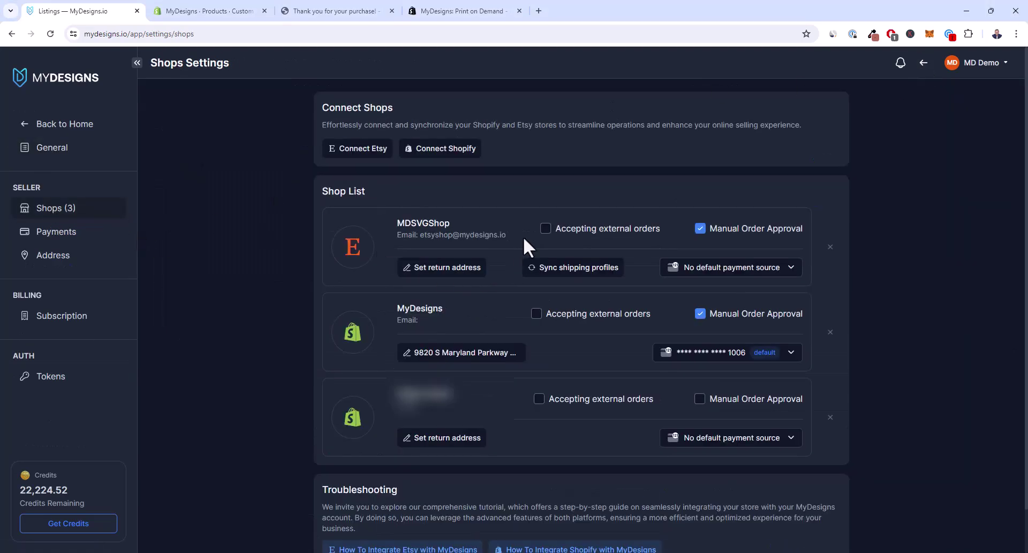
left_click(469, 16)
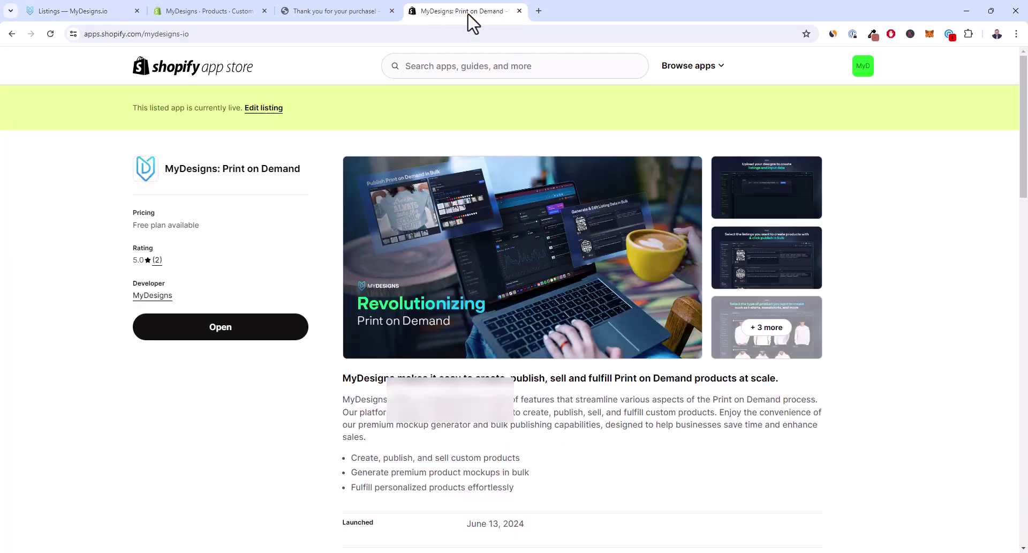
scroll(463, 204, "down", 3)
scroll(498, 238, "up", 3)
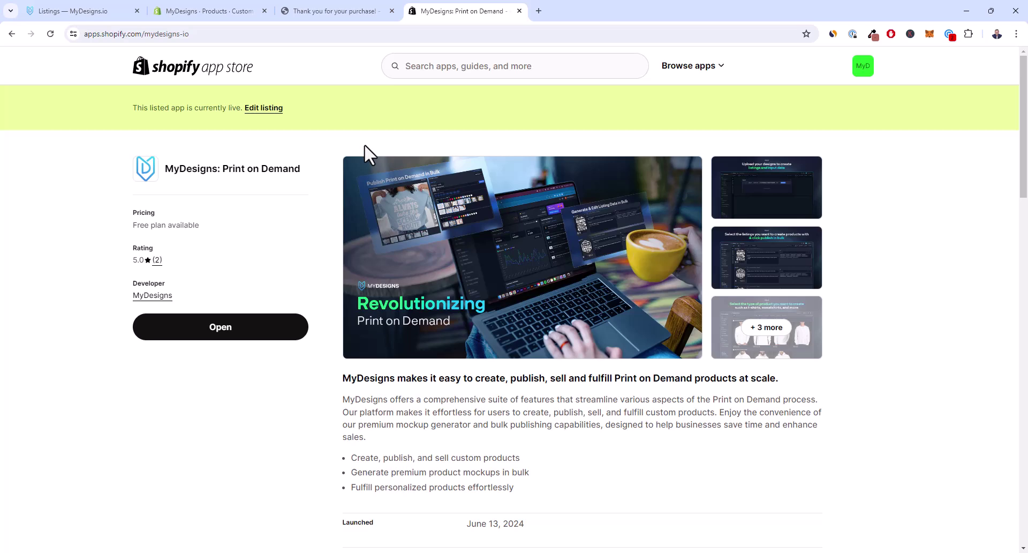
- Compare with the Shopify product page, then go Back to Home on the MyDesigns dashboard
left_click(187, 16)
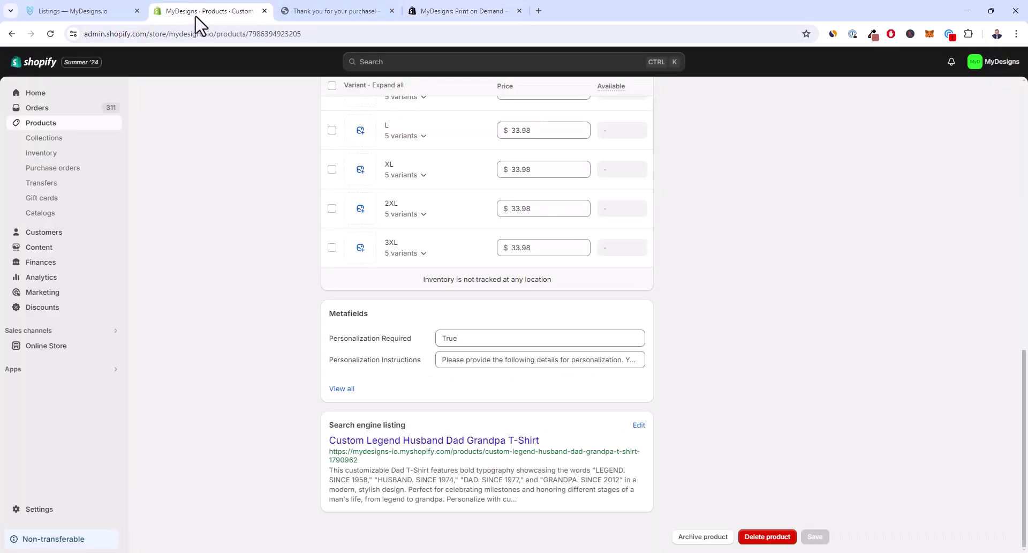
left_click(73, 17)
scroll(405, 198, "down", 1)
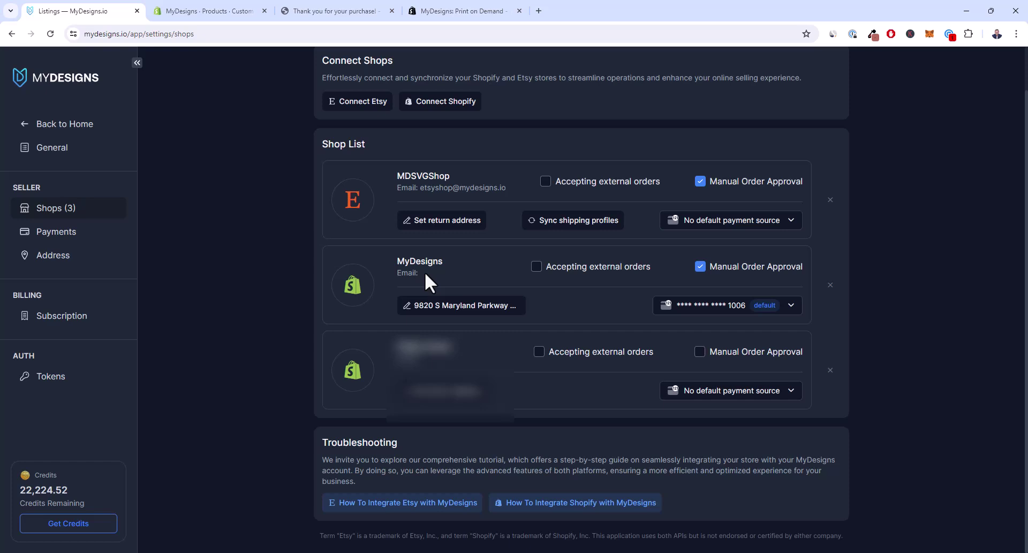
left_click(75, 125)
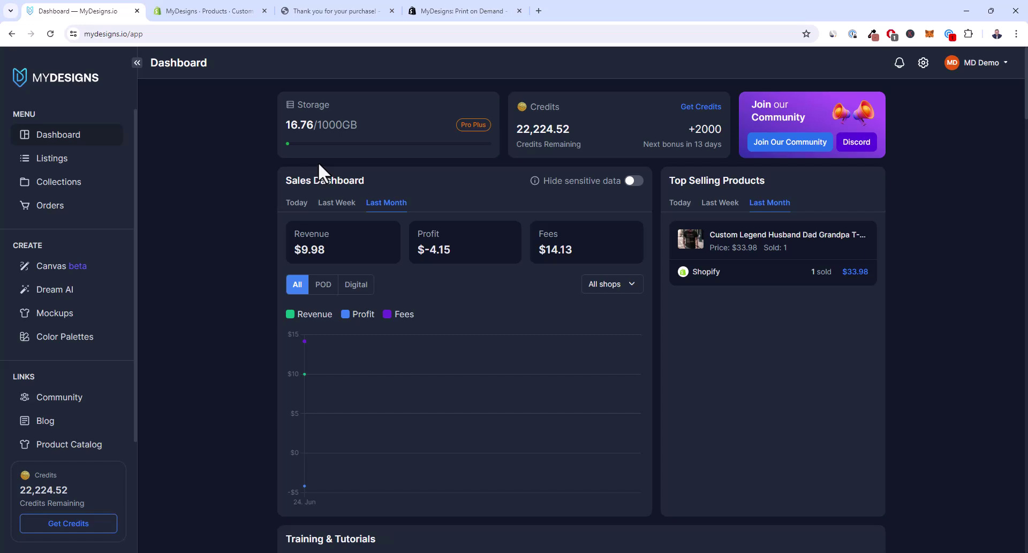
left_click(209, 10)
- From Shopify admin Home, open Online Store themes and customize Updated copy of Dawn
left_click(62, 95)
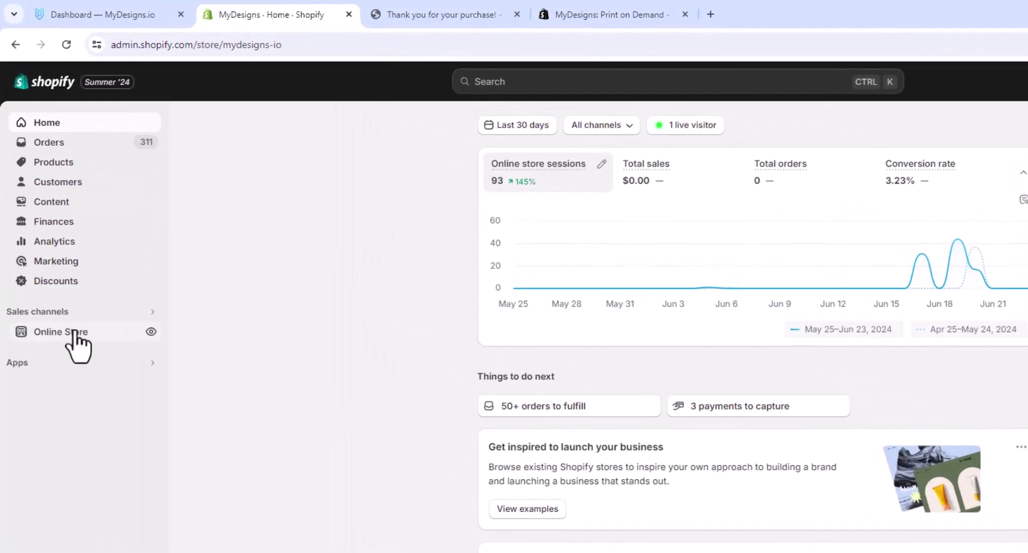
left_click(61, 332)
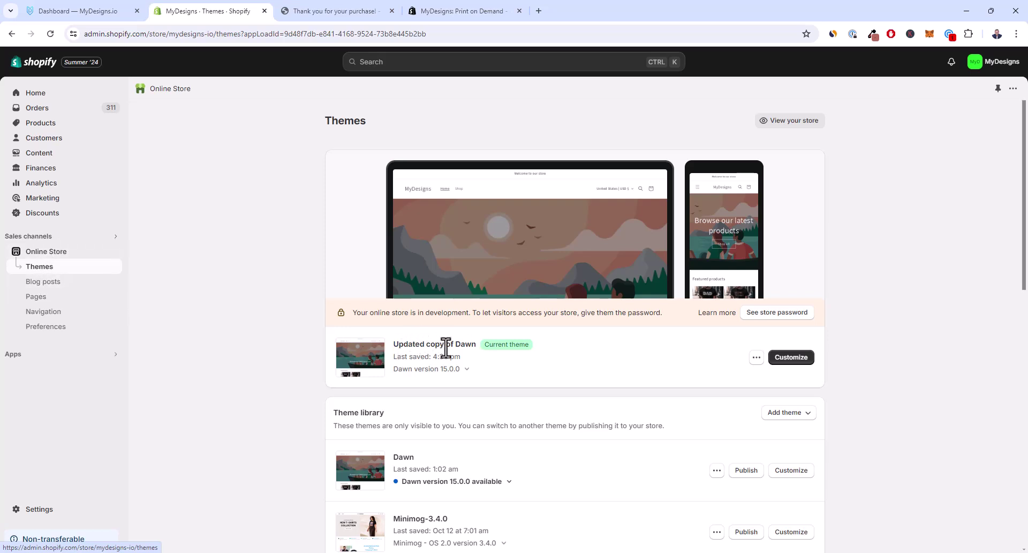
left_click(785, 359)
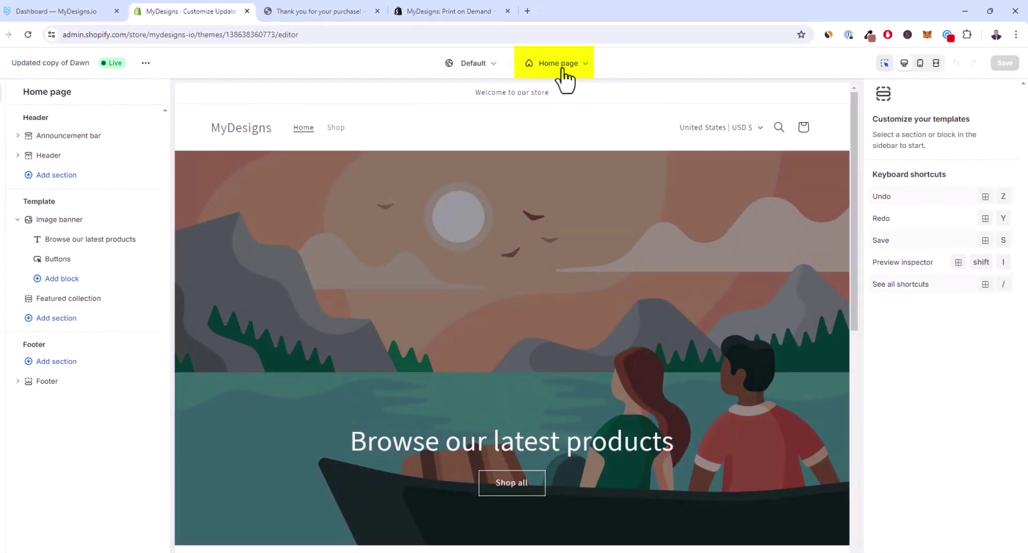
- Switch to the Products > Default product template and delete its Personalization Input block
left_click(559, 64)
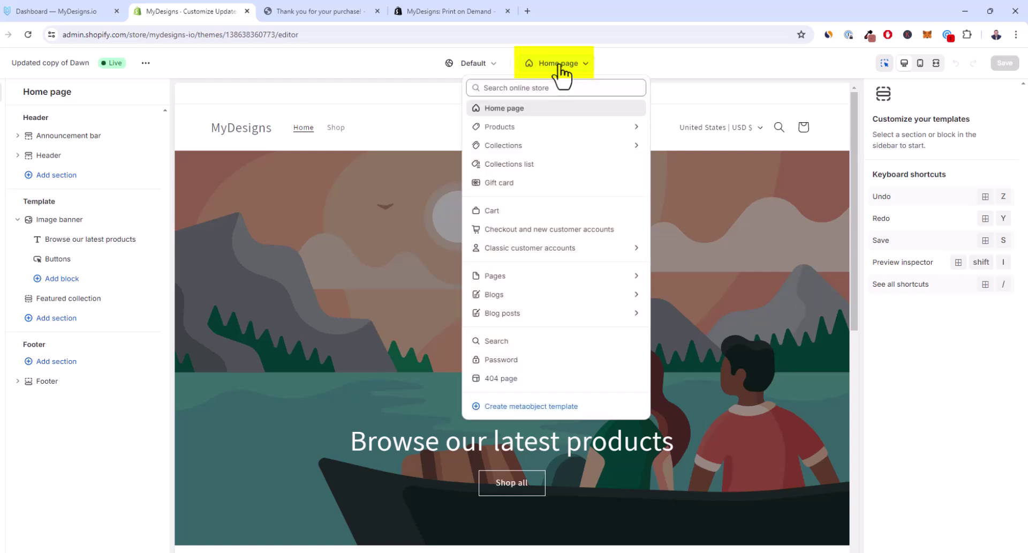
left_click(506, 128)
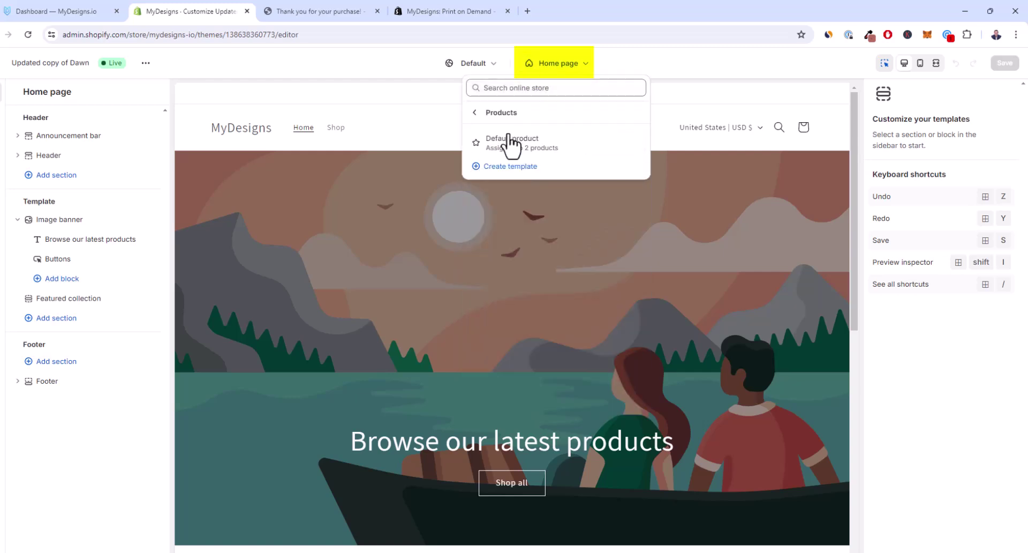
left_click(512, 142)
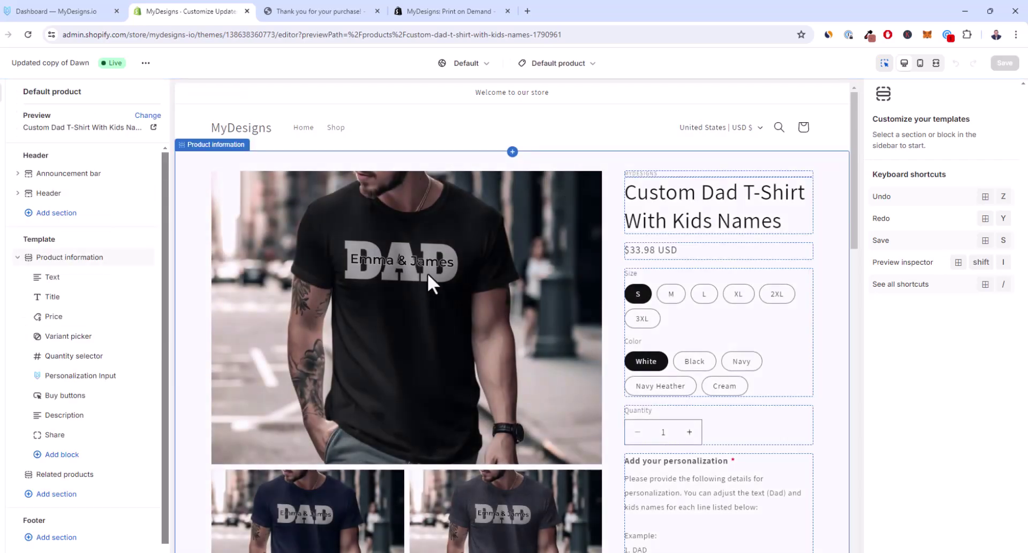
scroll(427, 273, "down", 1)
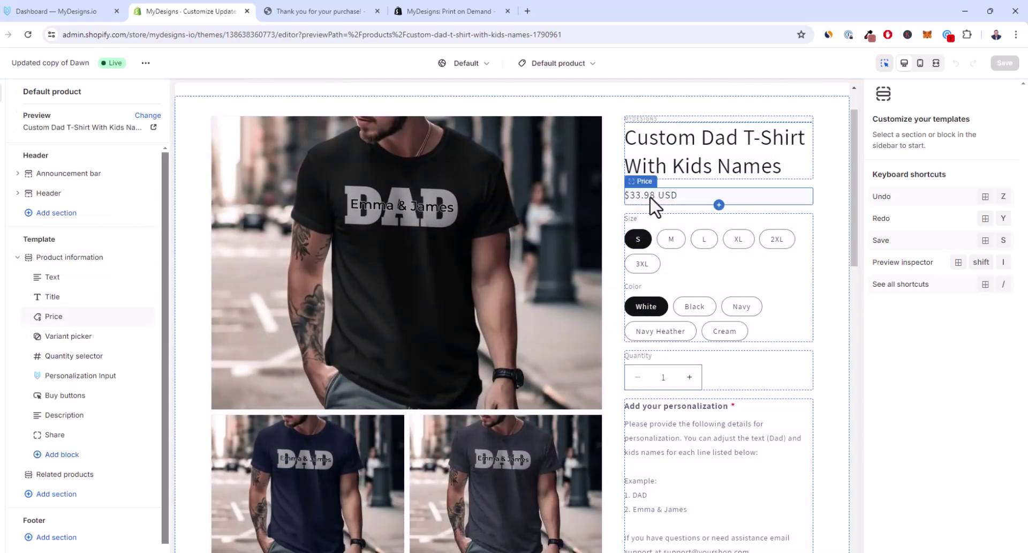
scroll(679, 327, "down", 1)
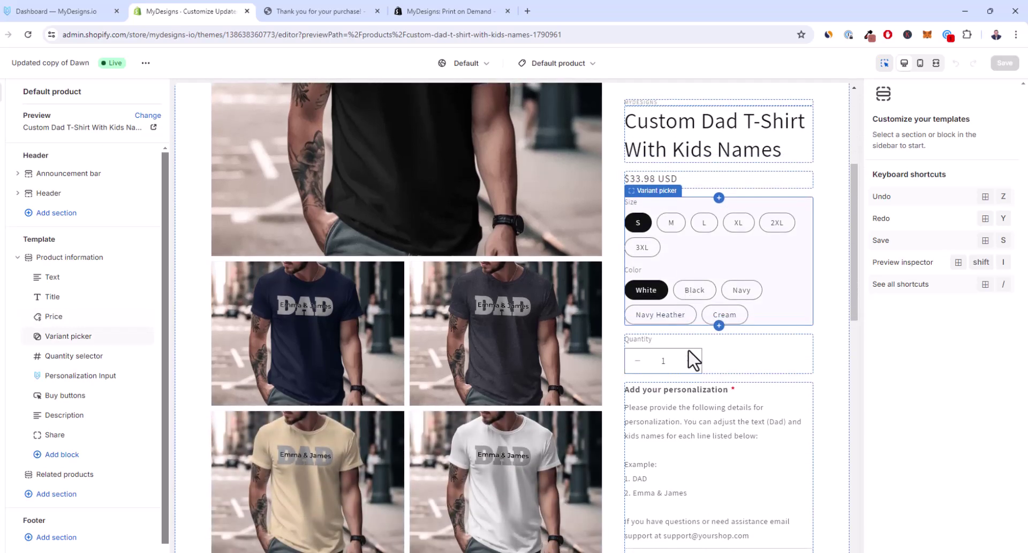
scroll(664, 413, "down", 2)
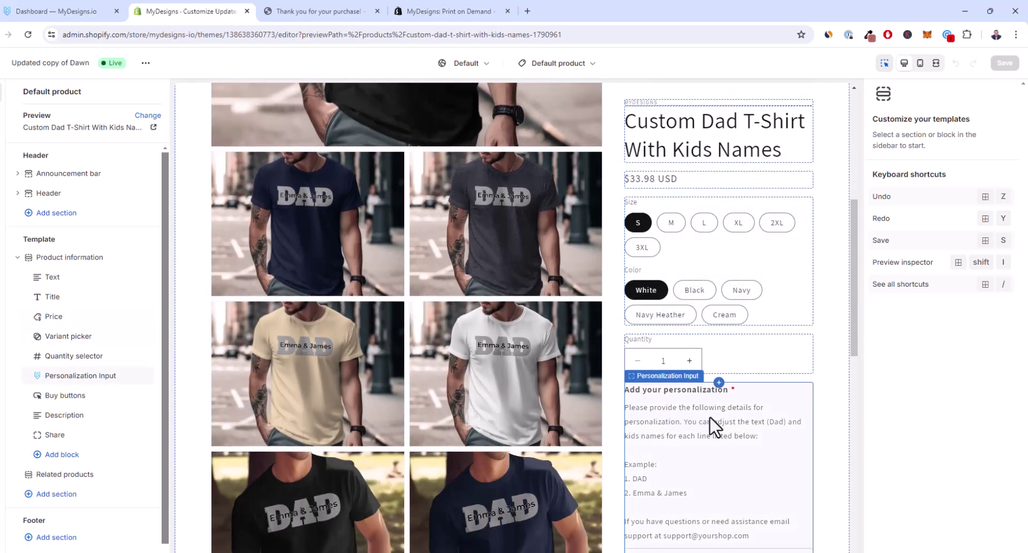
left_click(131, 376)
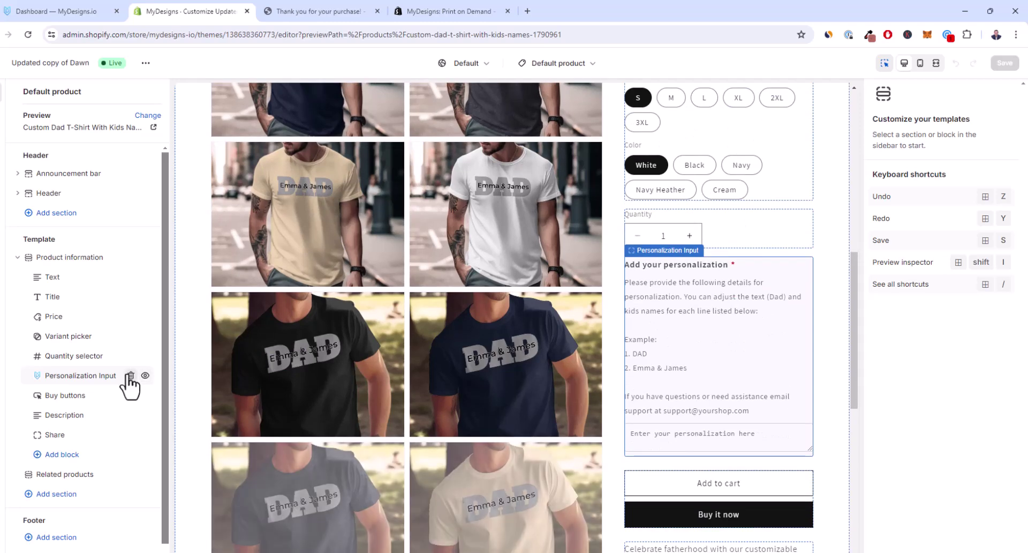
scroll(721, 320, "down", 1)
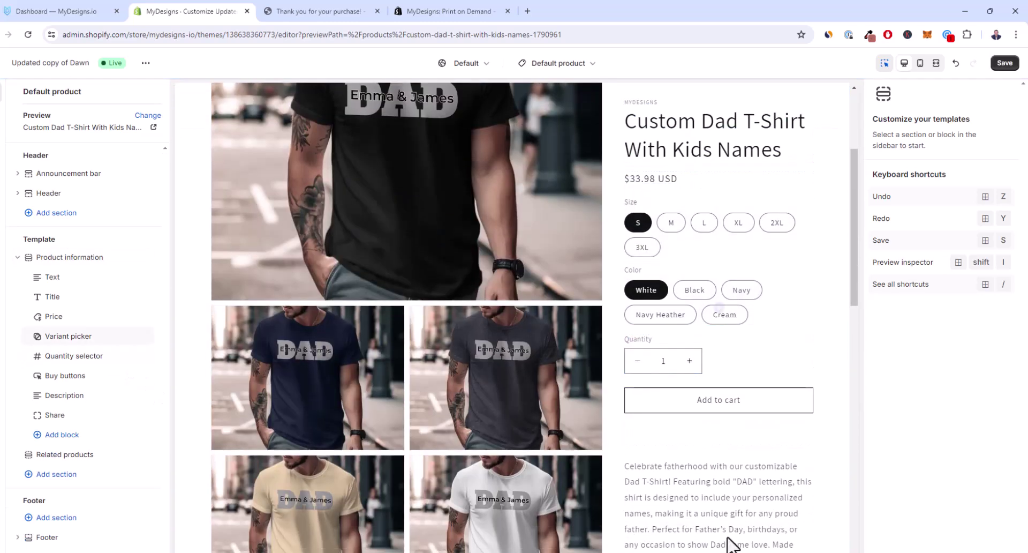
scroll(718, 231, "up", 1)
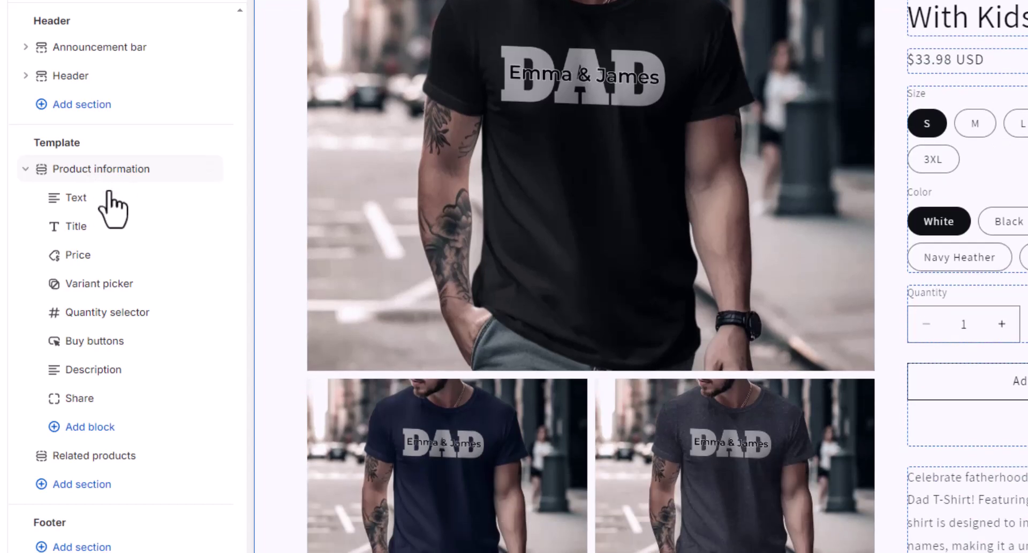
- Add the Personalization Input app block to the product template
left_click(100, 434)
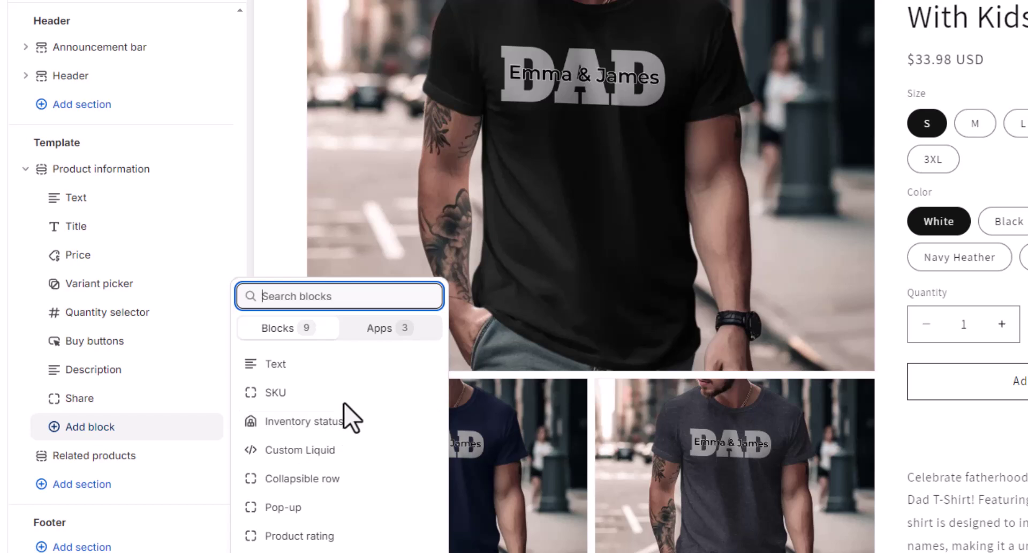
left_click(370, 328)
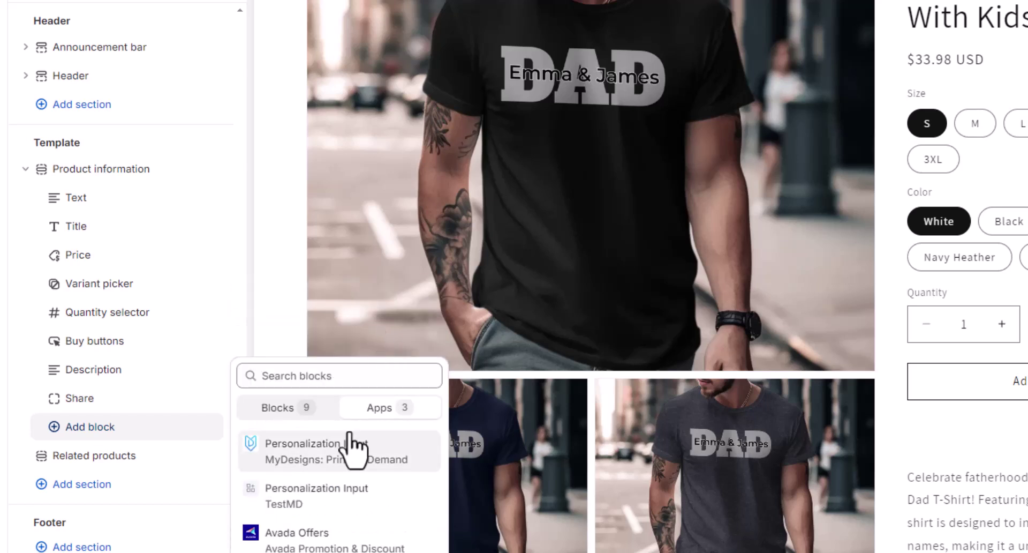
left_click(292, 460)
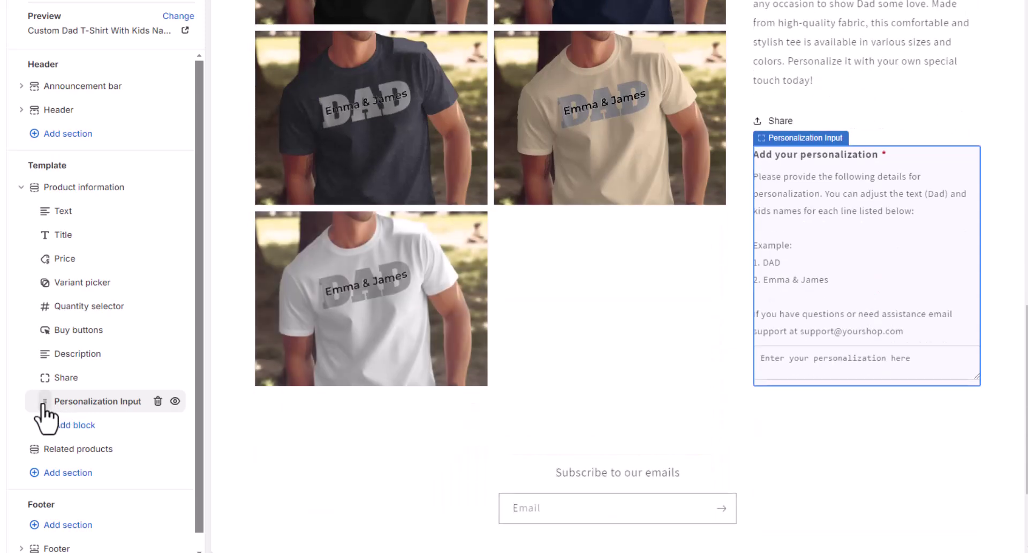
- Move Personalization Input between Variant picker and Quantity selector
left_click(804, 201)
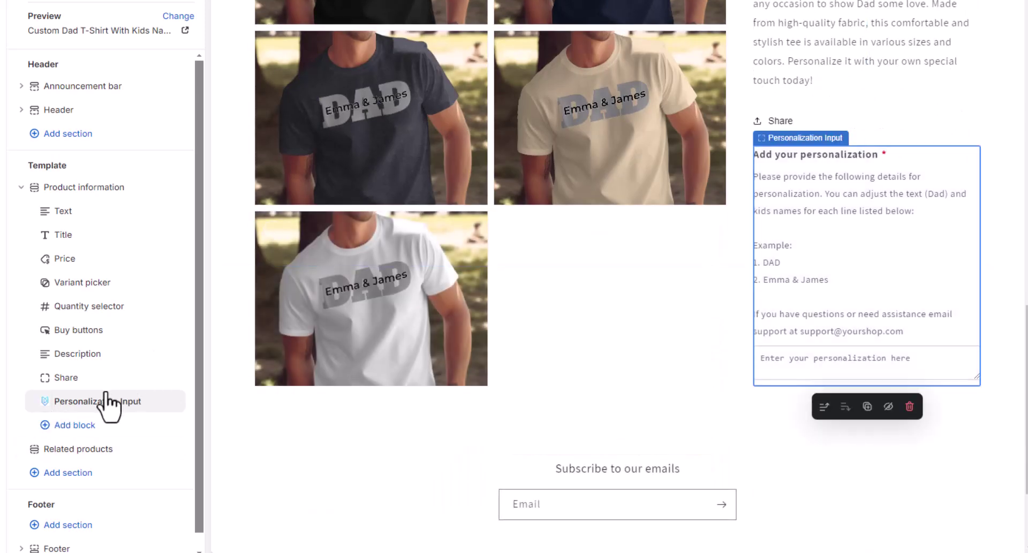
left_click_drag(43, 403, 48, 353)
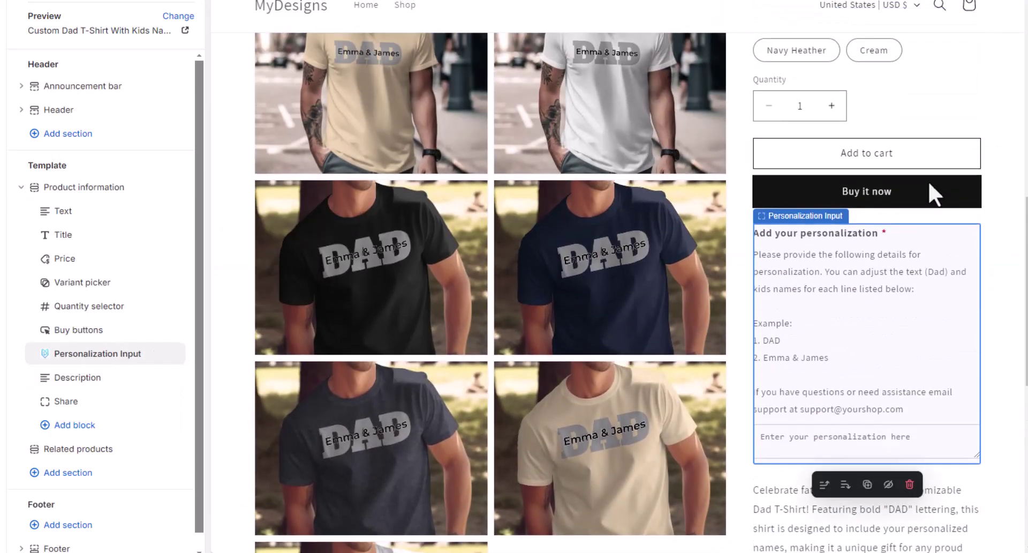
left_click_drag(48, 353, 64, 329)
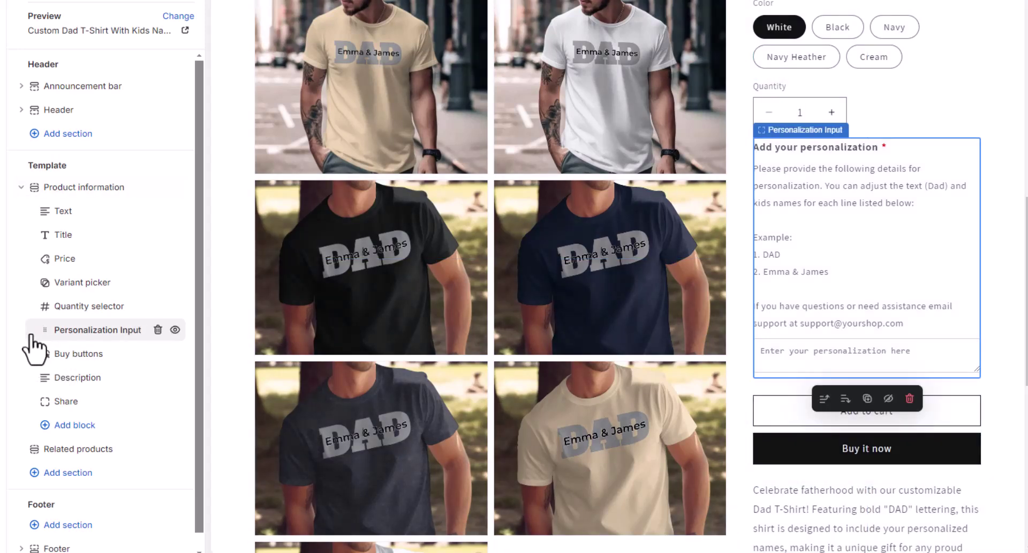
left_click_drag(45, 329, 35, 305)
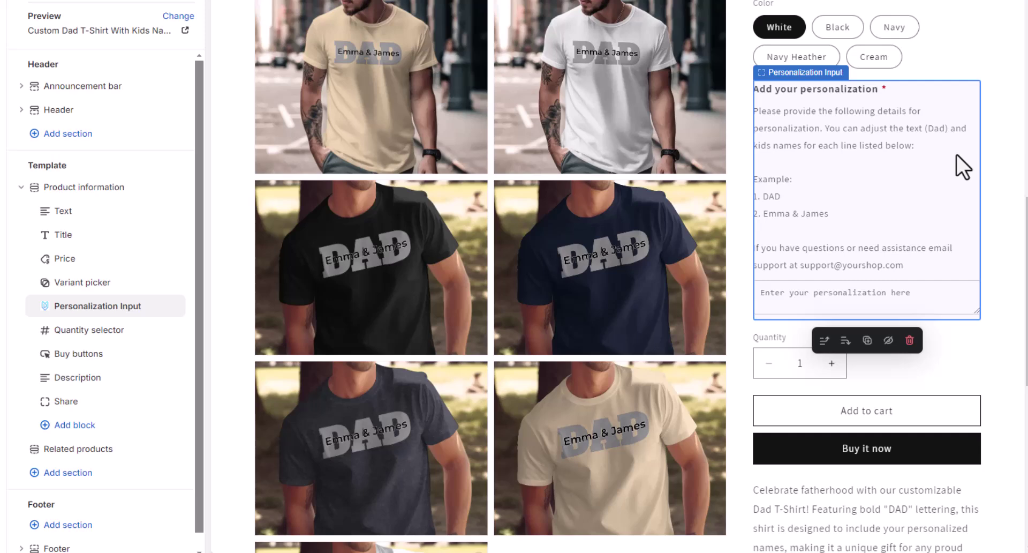
scroll(952, 146, "up", 3)
scroll(862, 153, "down", 1)
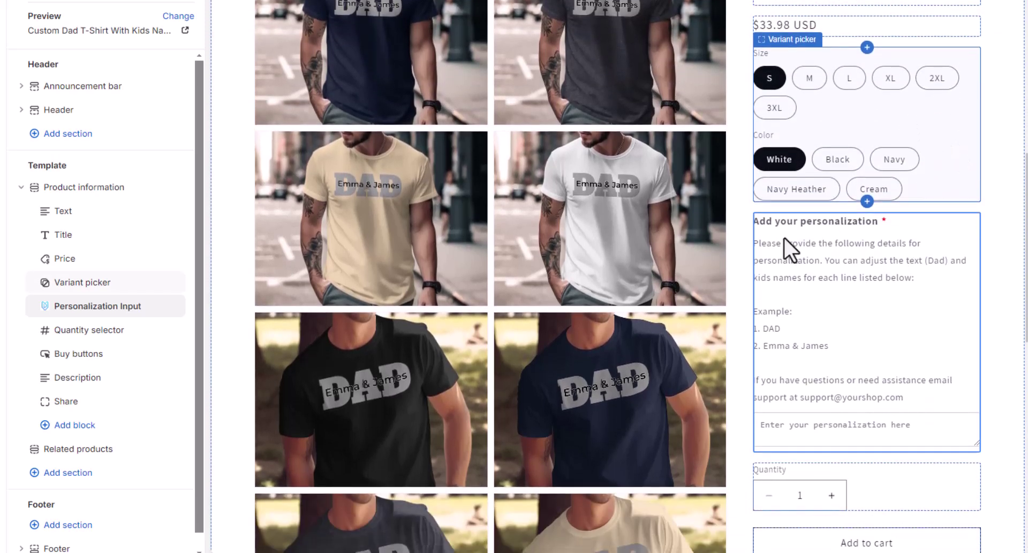
- Check the personalization block in the preview and save the theme changes
left_click(865, 261)
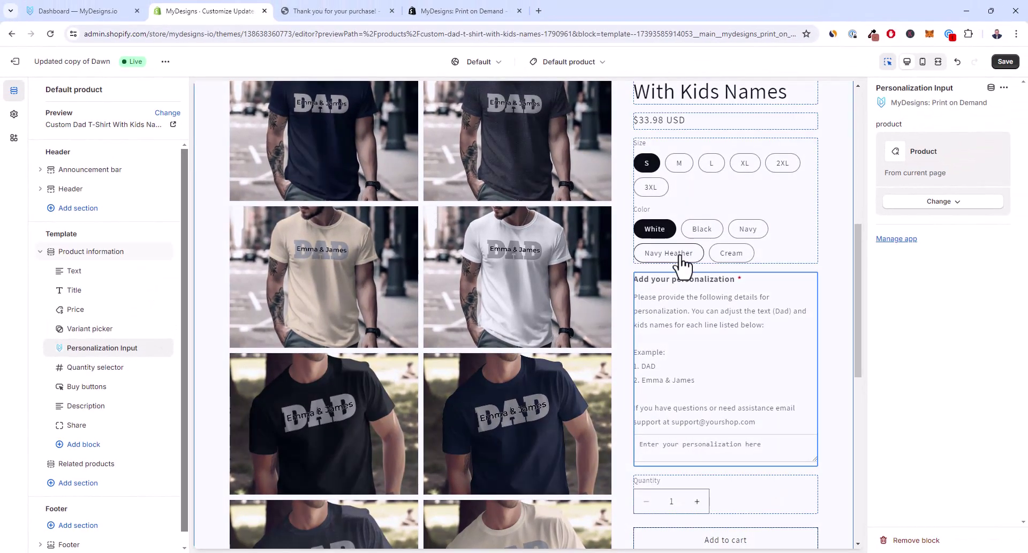
left_click(710, 336)
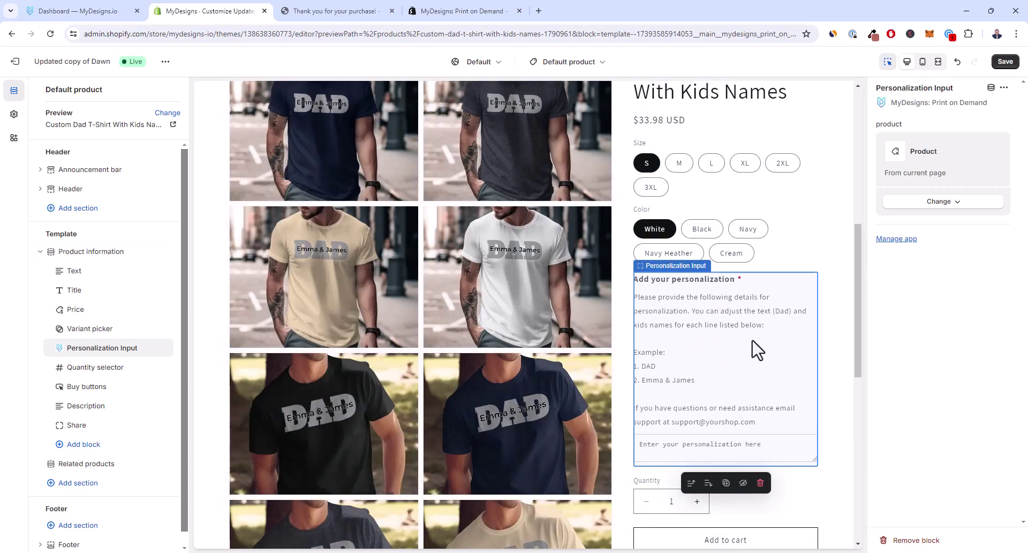
left_click(999, 62)
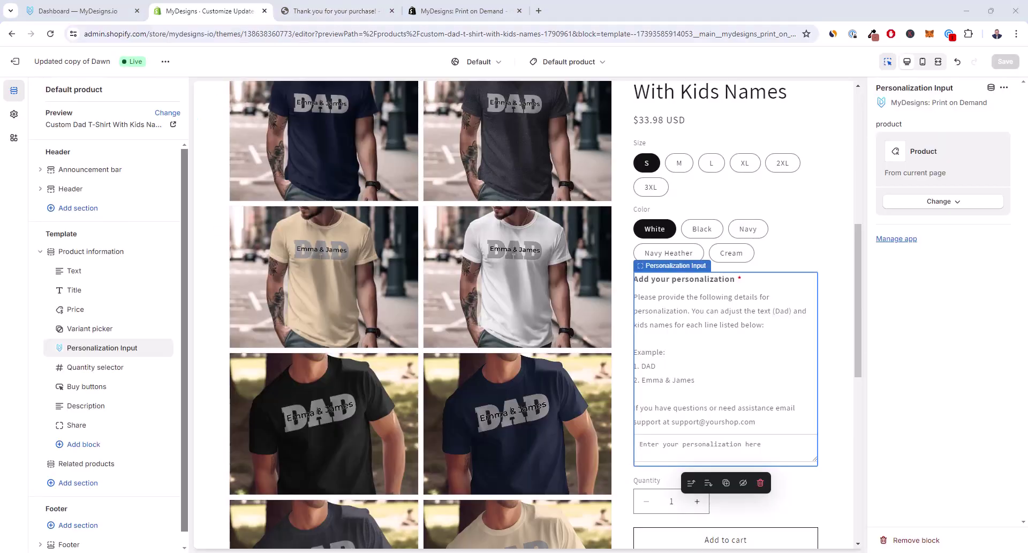
- Exit the theme editor, view the Shopify Products list, and return to the MyDesigns dashboard
left_click(15, 61)
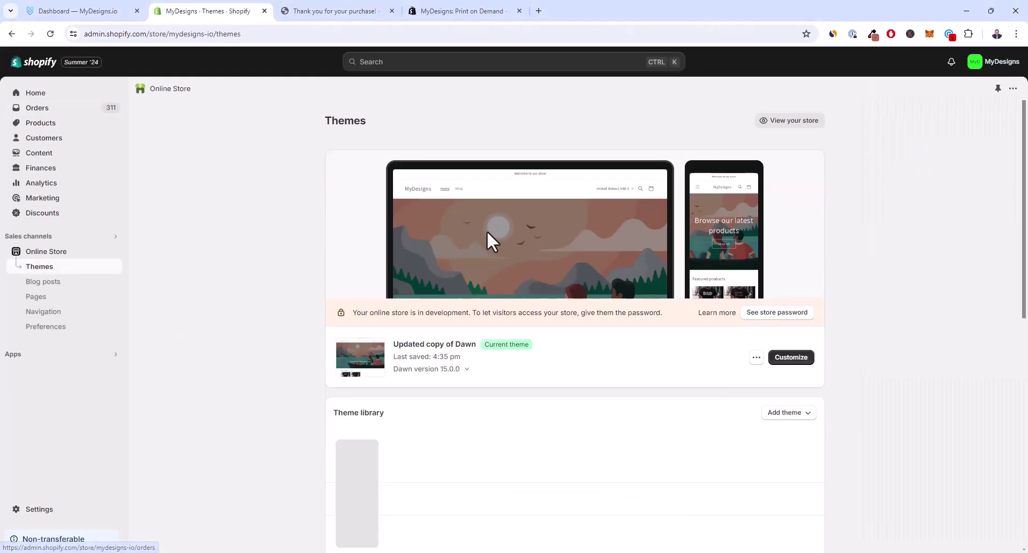
left_click(37, 124)
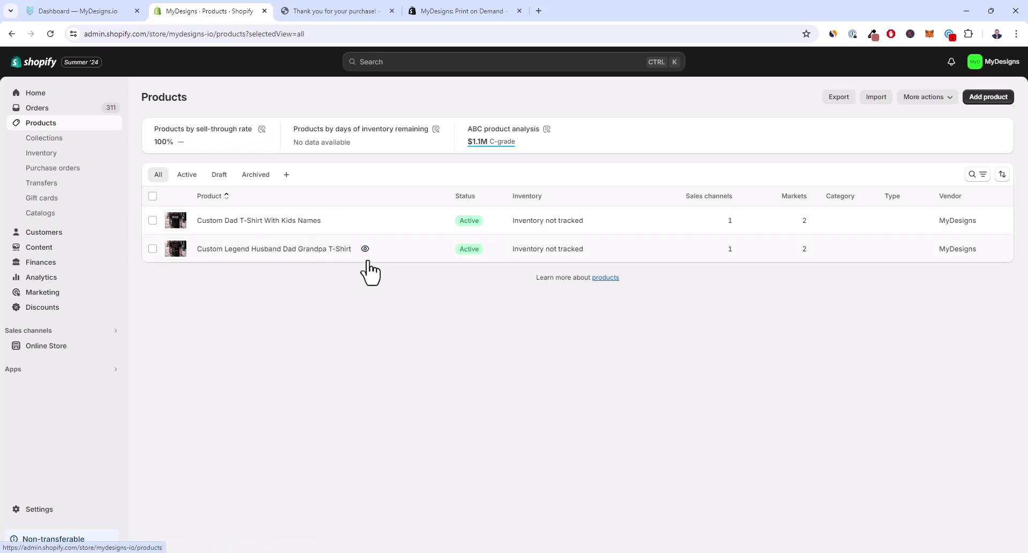
left_click(94, 7)
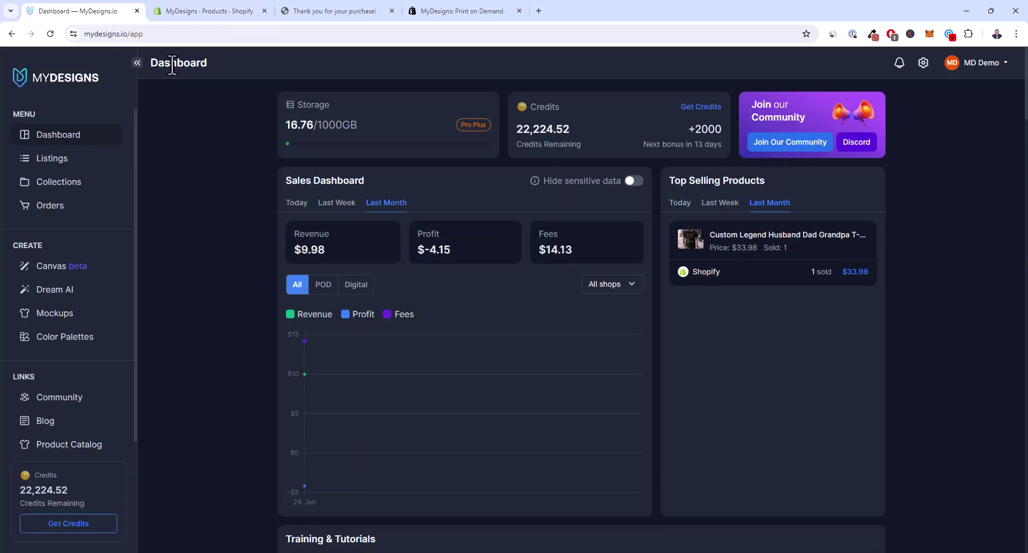
- Inspect the DAD design in Canvas, then open the listing Template's Personalization Message field
left_click(80, 158)
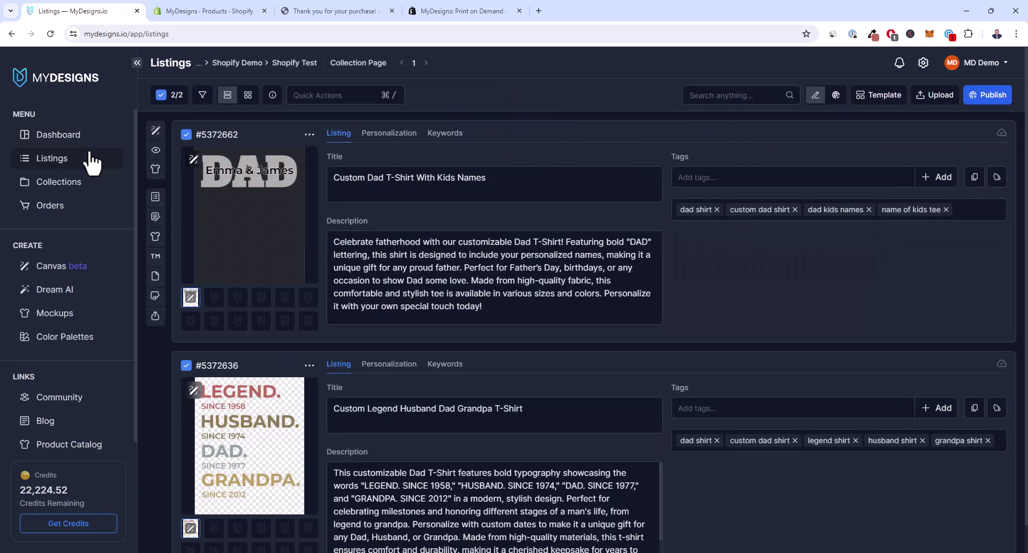
left_click(393, 191)
left_click(195, 160)
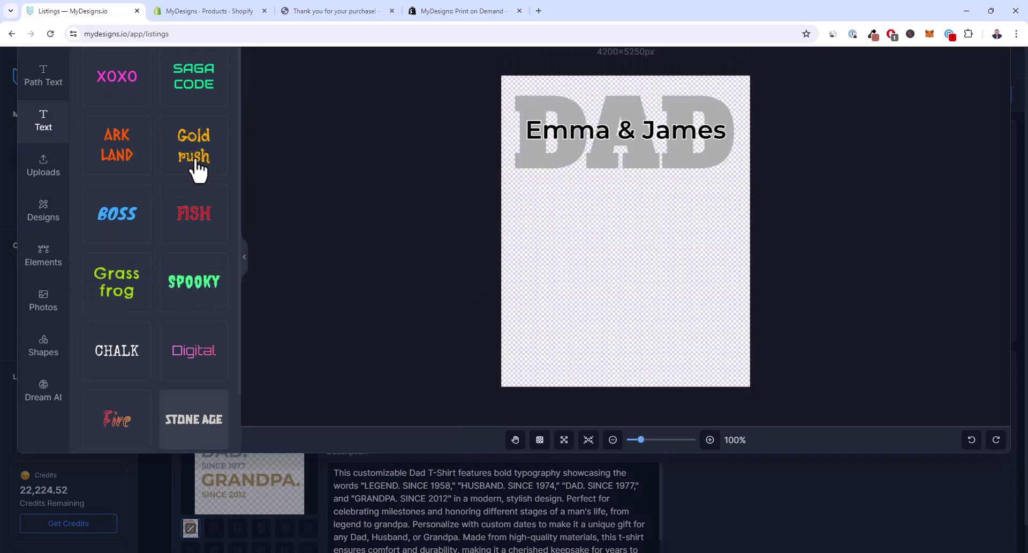
left_click(627, 220)
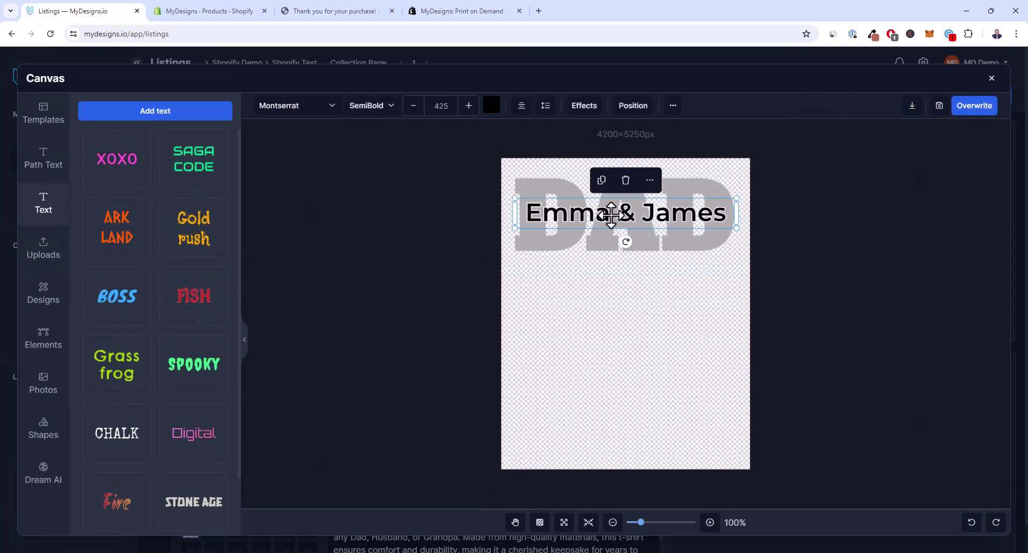
left_click(603, 242)
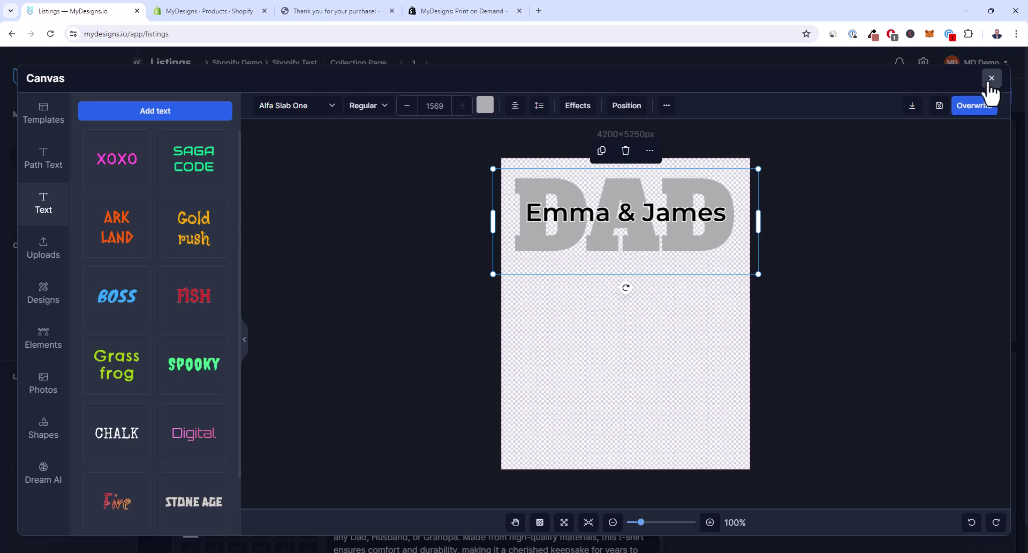
left_click(992, 79)
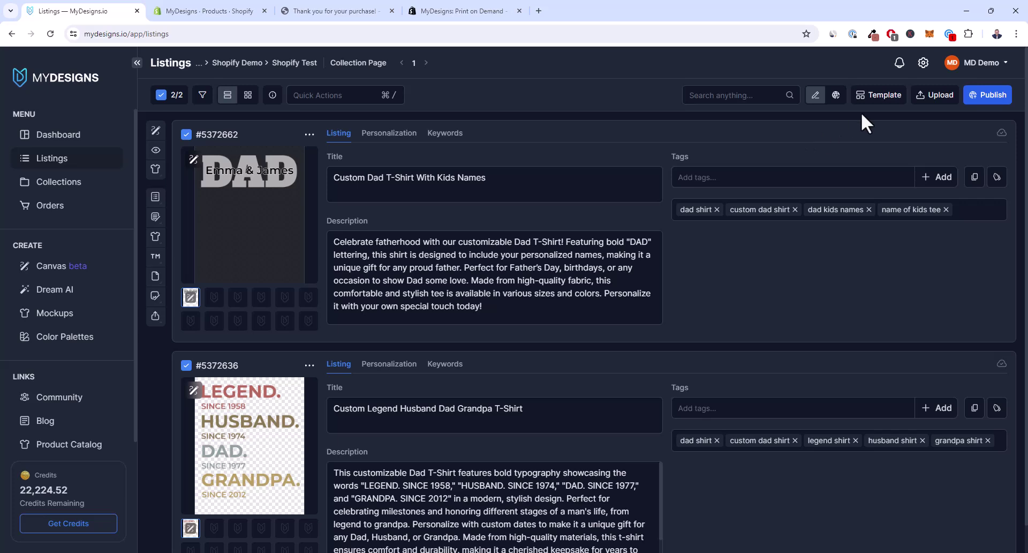
left_click(874, 97)
left_click(440, 217)
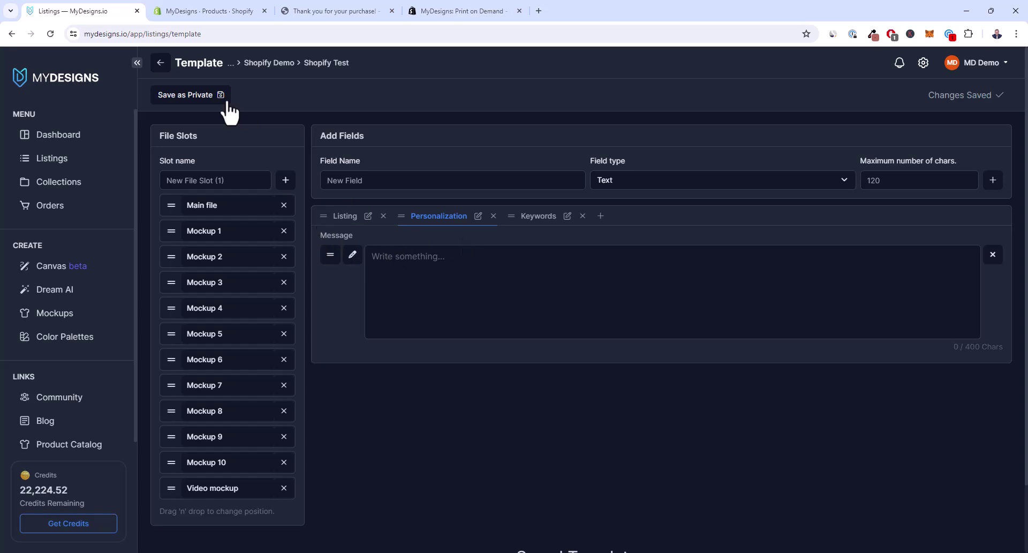
- Return to Listings and show both listings' personalization messages
left_click(160, 63)
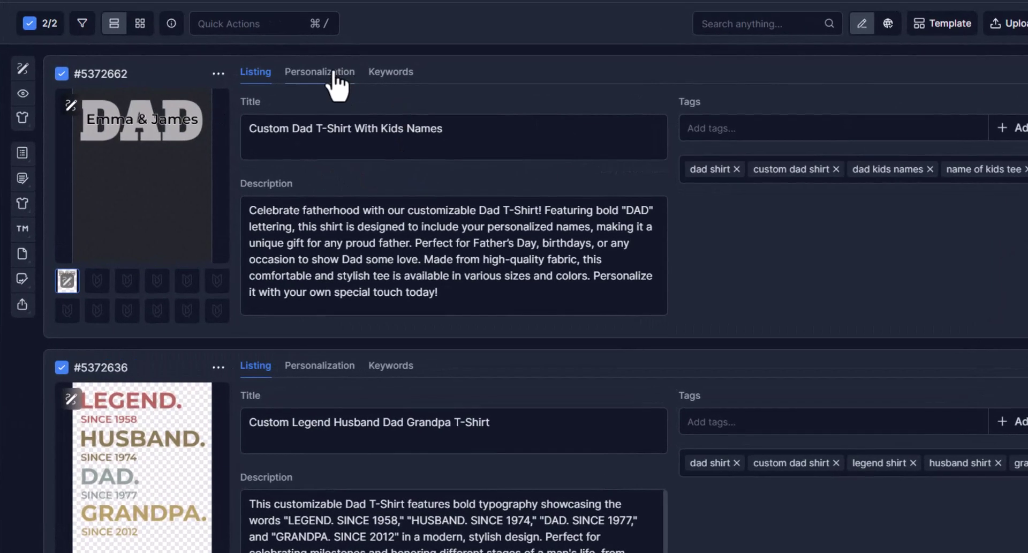
left_click(336, 75)
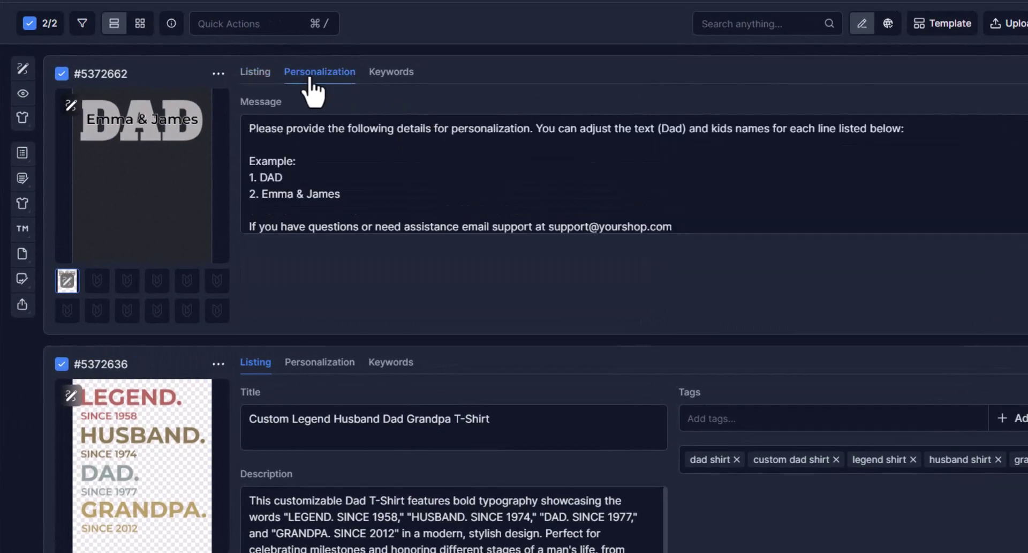
left_click_drag(248, 126, 661, 232)
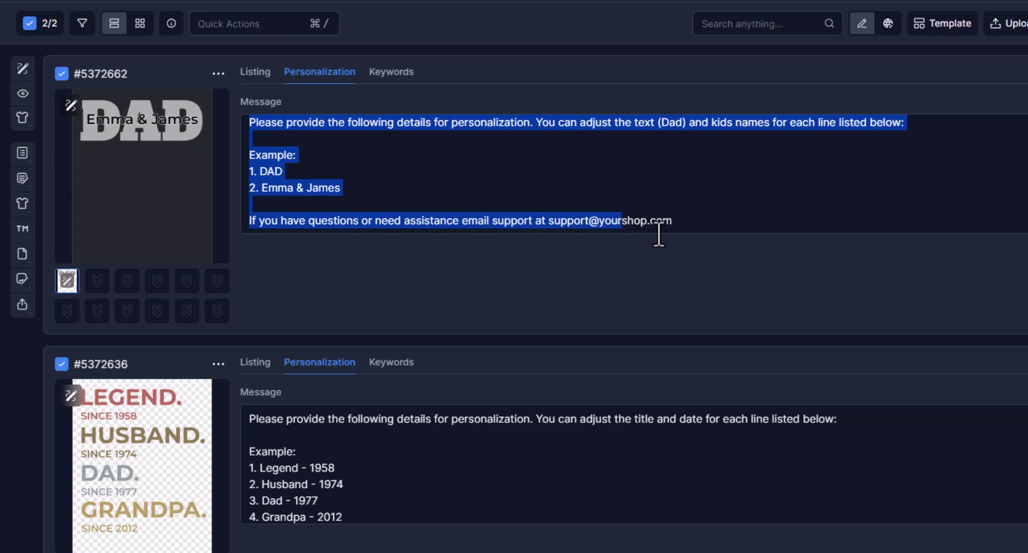
left_click(728, 270)
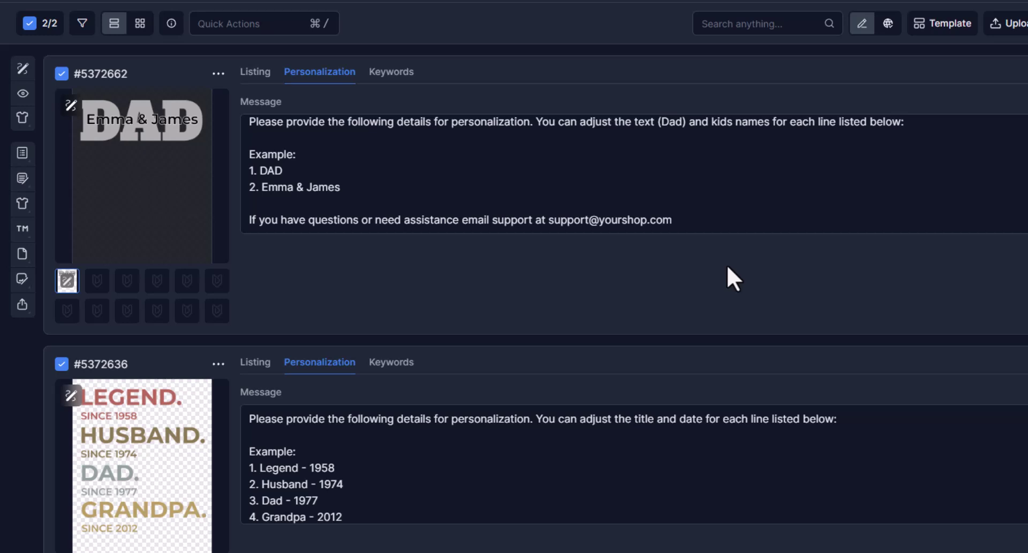
- Read through the first listing's personalization message
left_click(250, 128)
left_click_drag(250, 129, 684, 249)
left_click(684, 249)
left_click_drag(250, 128, 737, 229)
left_click(737, 229)
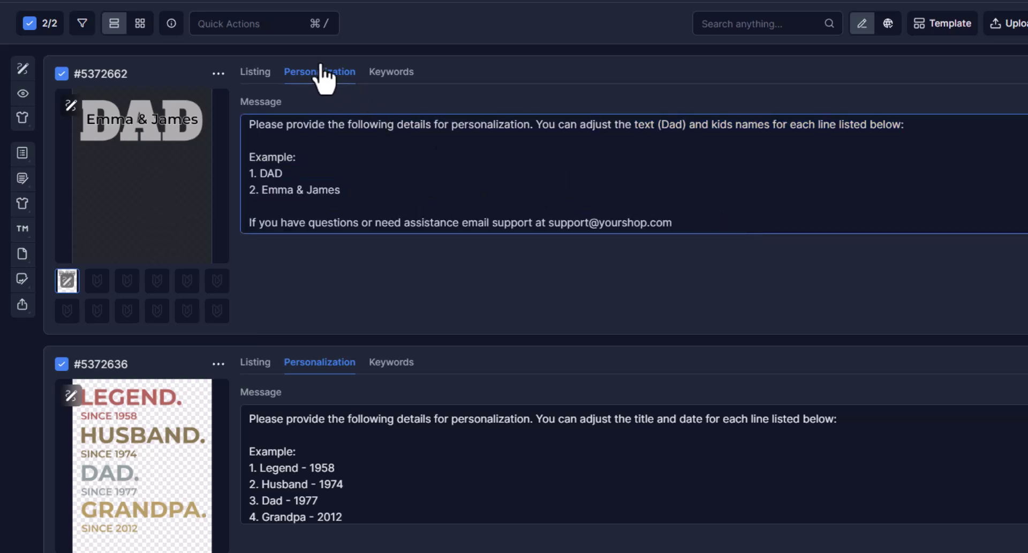
left_click_drag(252, 124, 691, 248)
left_click(691, 248)
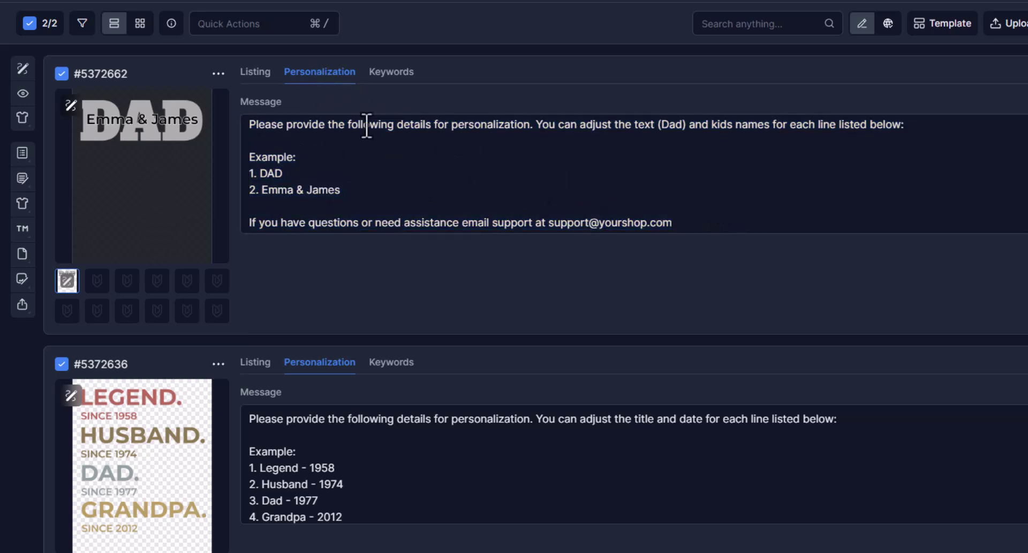
- Read the second listing's message, then switch both back to the Listing details
left_click_drag(248, 420, 413, 523)
left_click(412, 524)
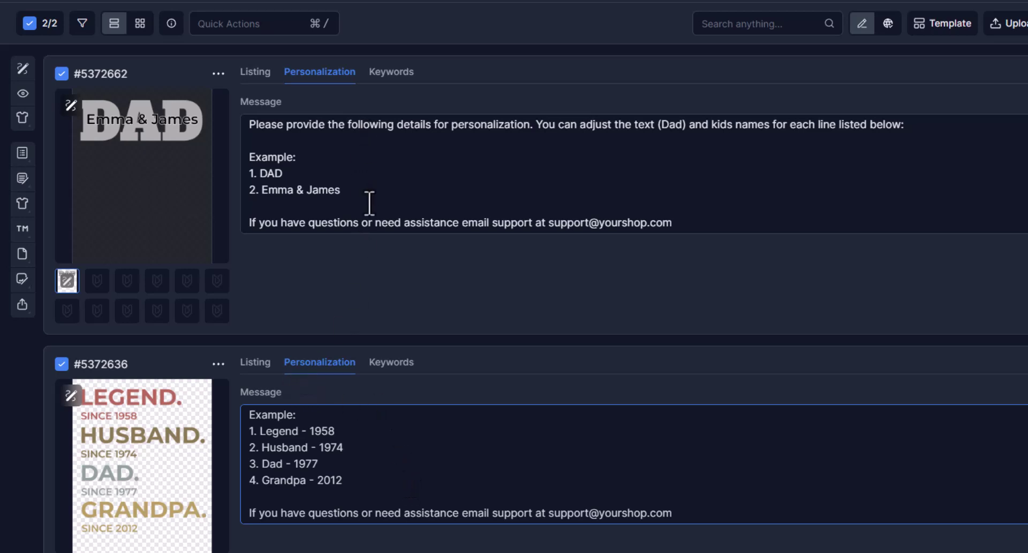
left_click(259, 78)
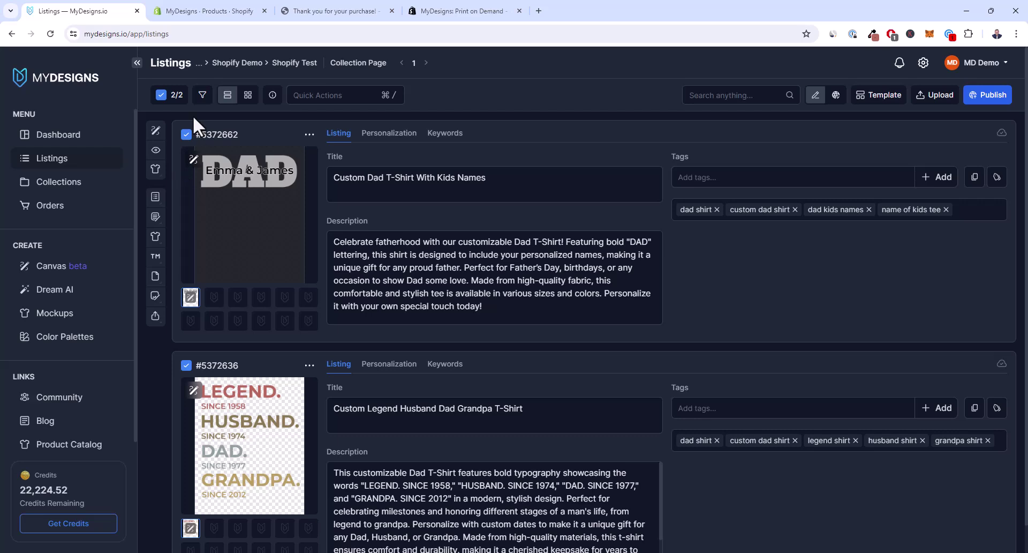
- Start publishing to Shopify as print on demand and move to product selection
left_click(996, 99)
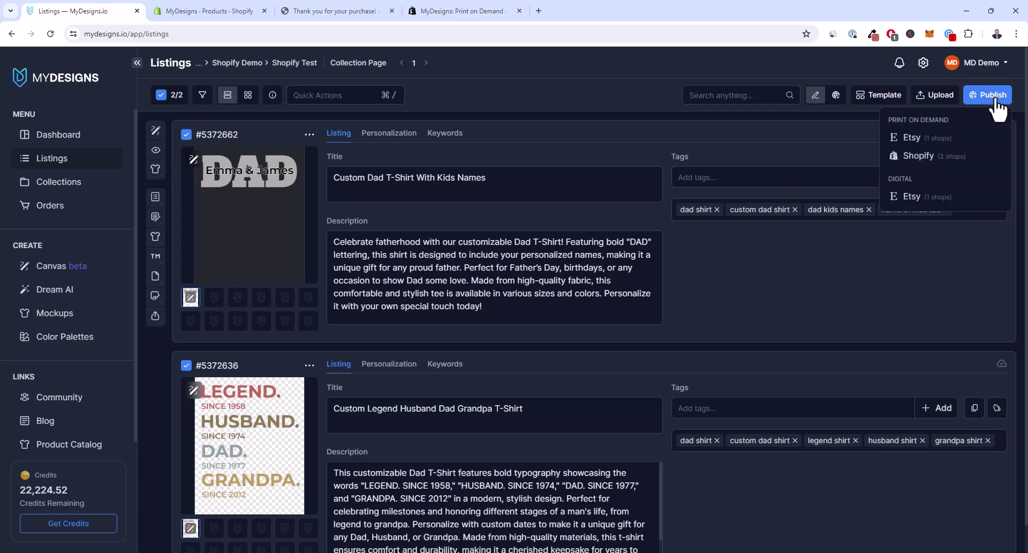
left_click(925, 156)
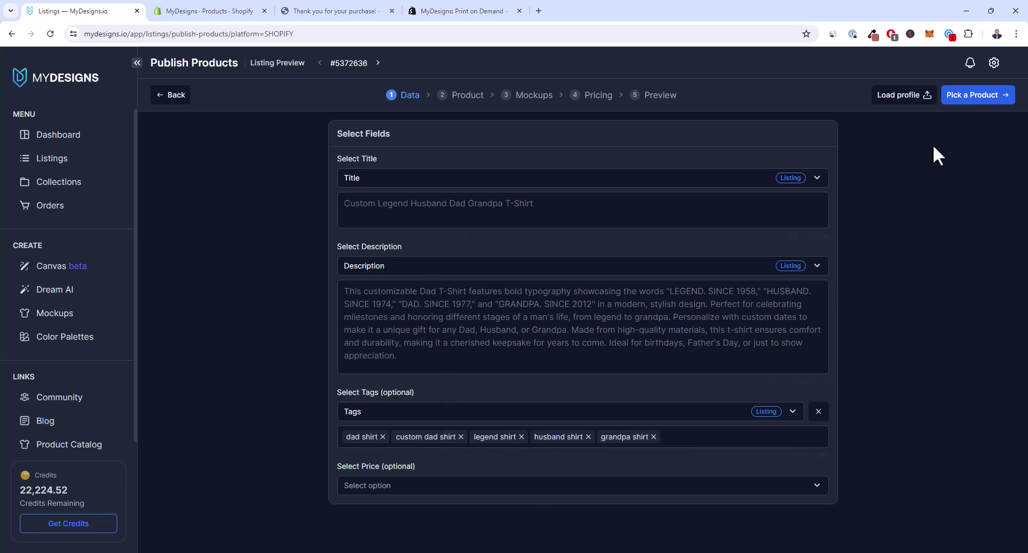
left_click(966, 107)
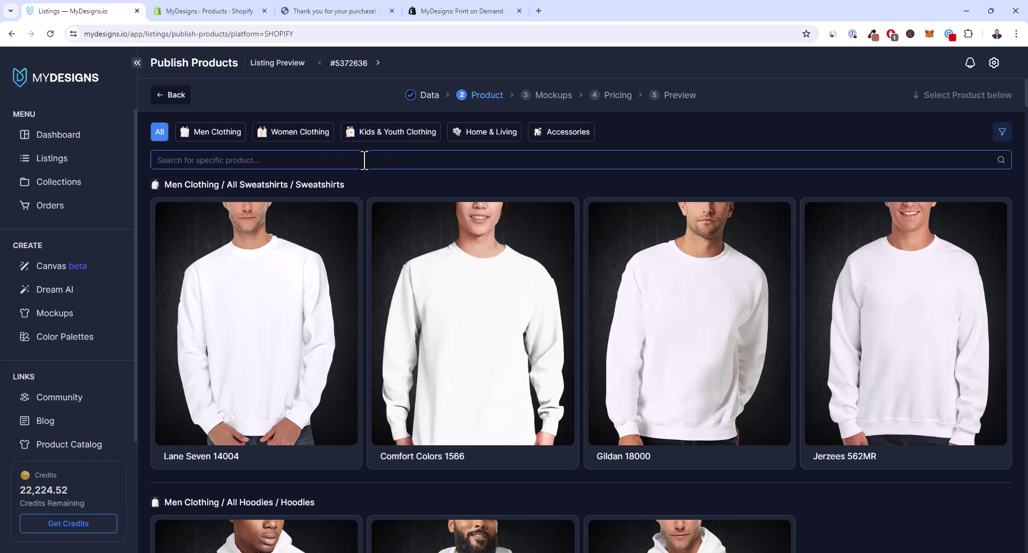
- Pick the Bella 3001 t-shirt with MyDesigns as the print partner
type("3001")
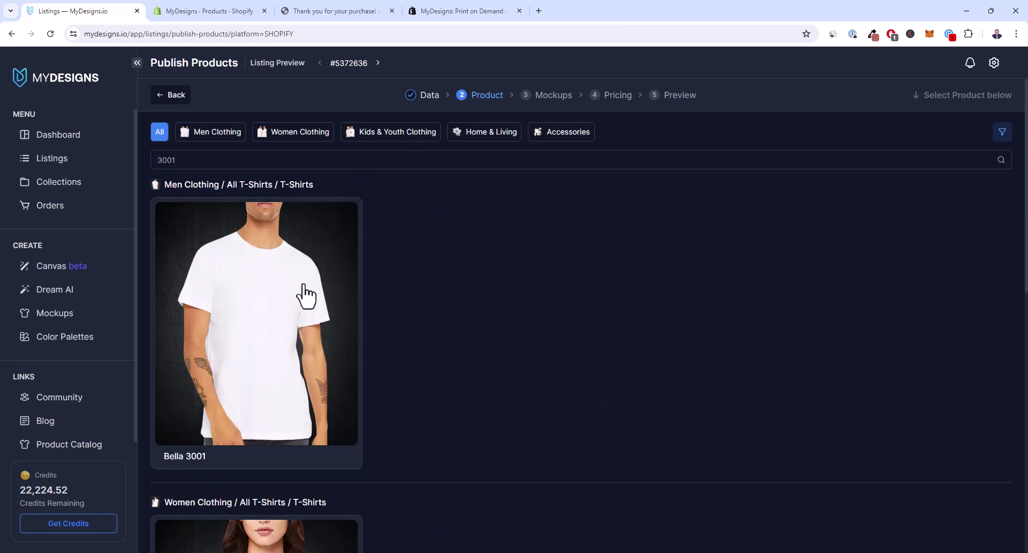
left_click(305, 294)
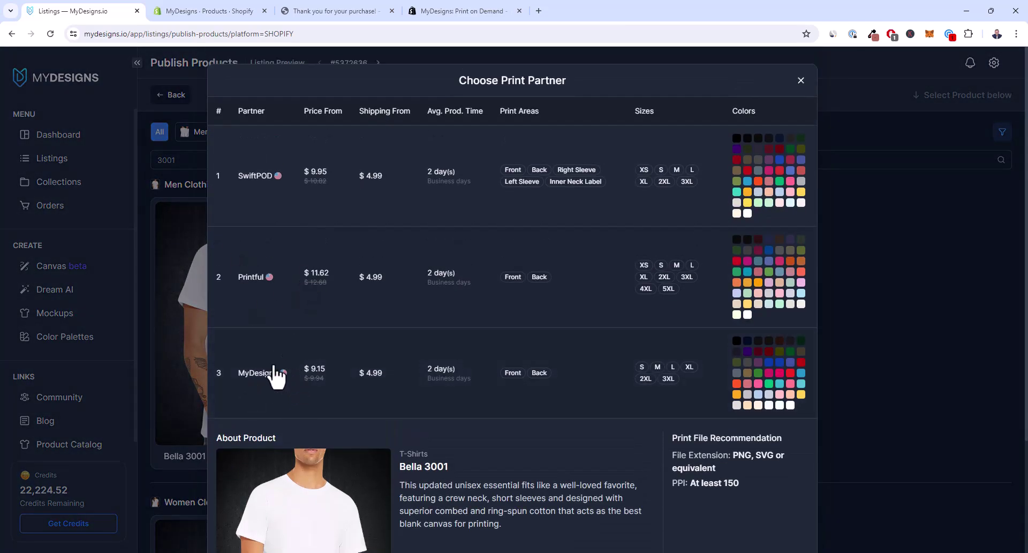
left_click(341, 380)
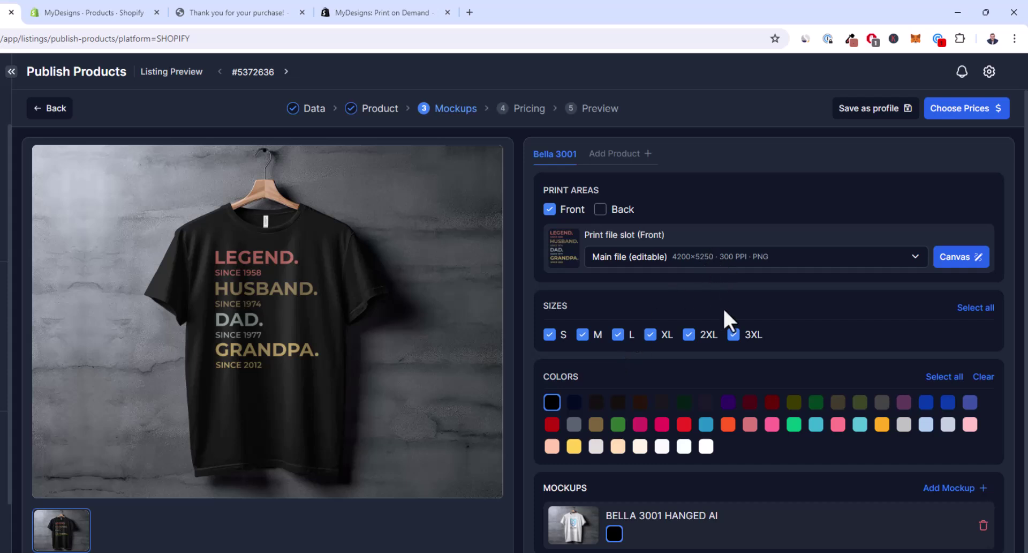
- Add Navy and Cream as shirt colours alongside Black
left_click(574, 403)
left_click(640, 446)
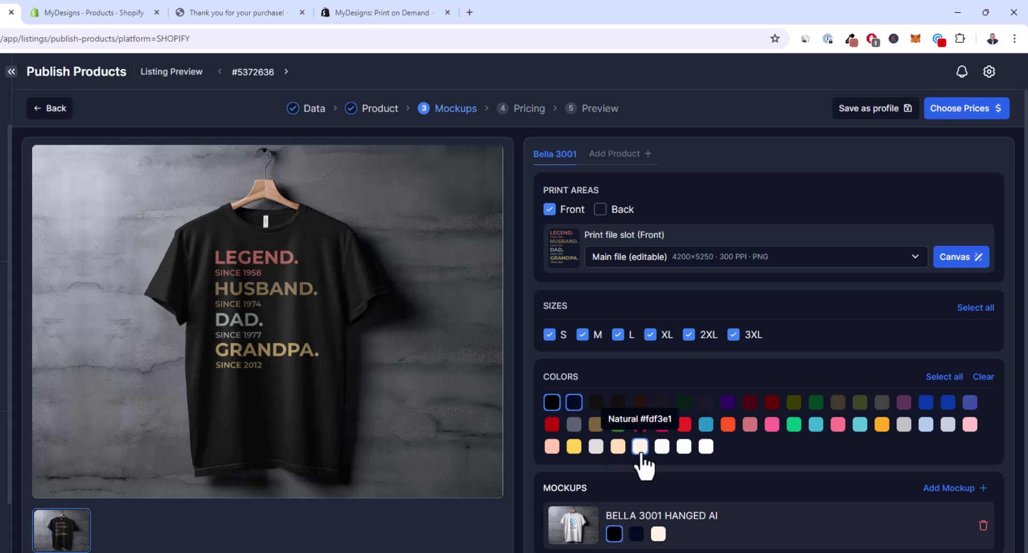
left_click(618, 452)
left_click(646, 448)
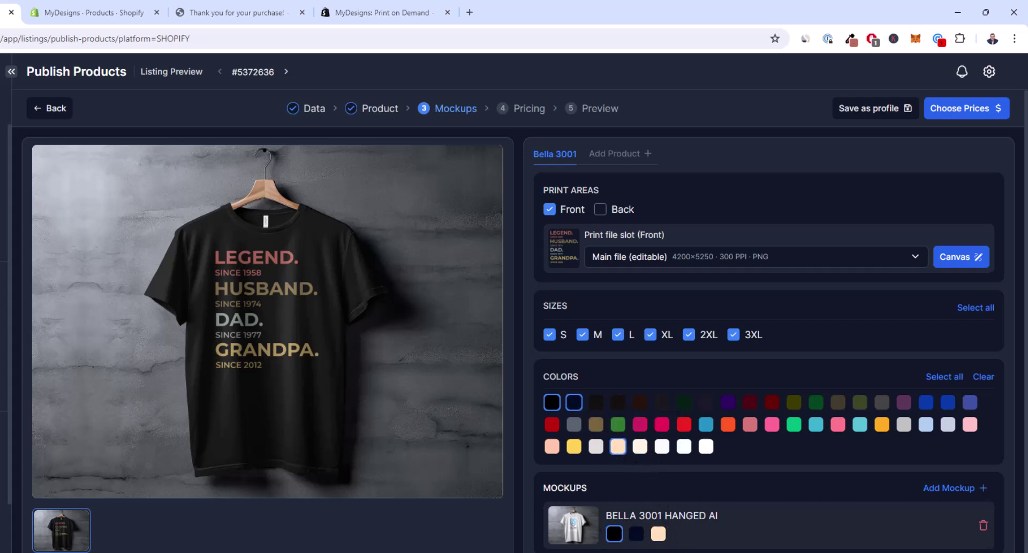
- Turn off Show Additional Images for the listing
scroll(752, 471, "down", 1)
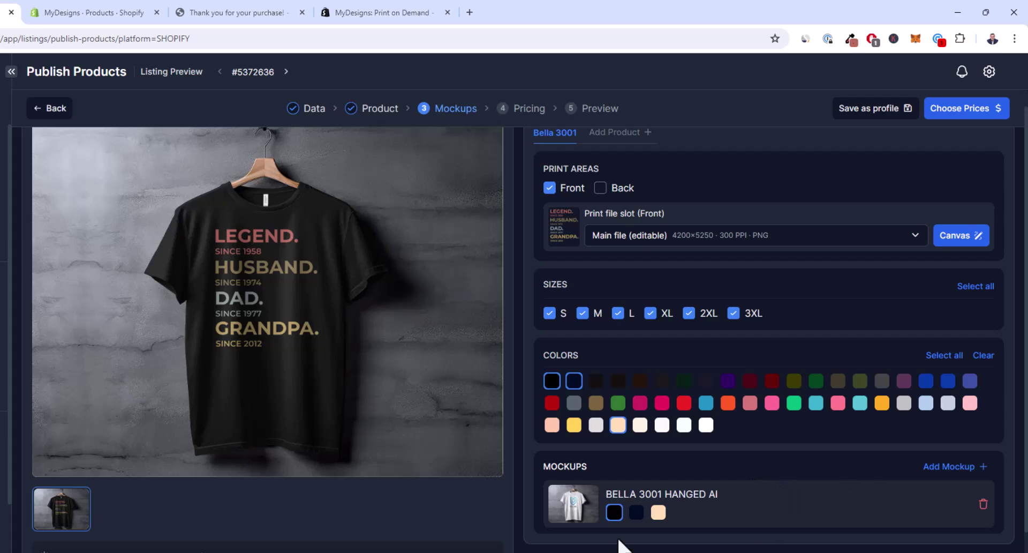
scroll(621, 544, "down", 3)
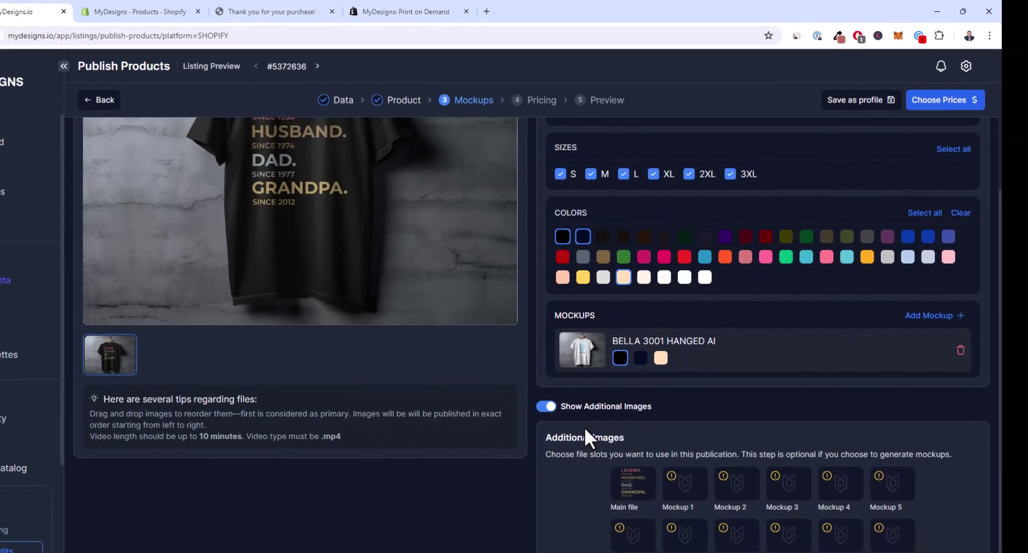
left_click(546, 406)
- Add the BELLA 3001 MODEL AI and MODEL AI 2 mockups, removing HANGED AI
left_click(930, 433)
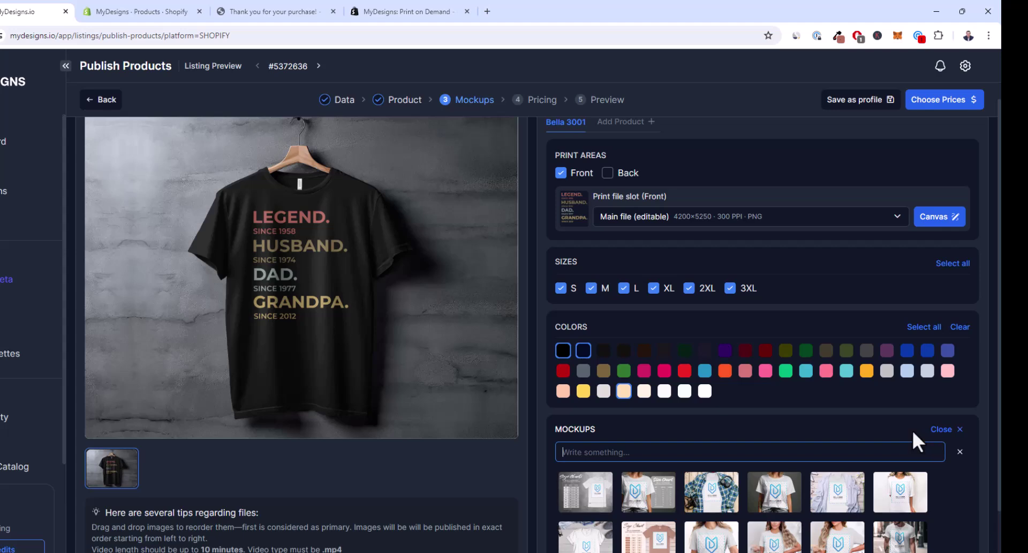
scroll(867, 421, "down", 2)
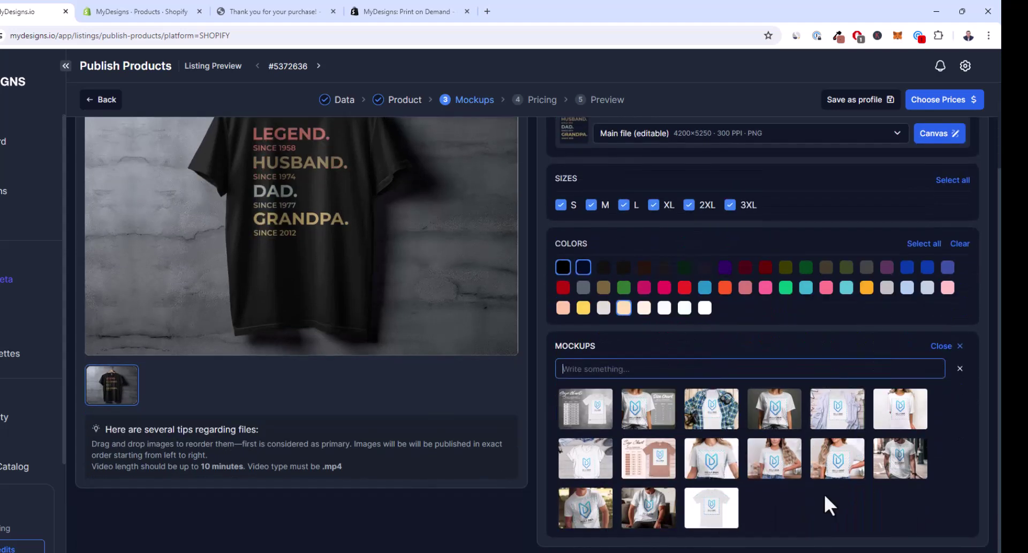
left_click(912, 456)
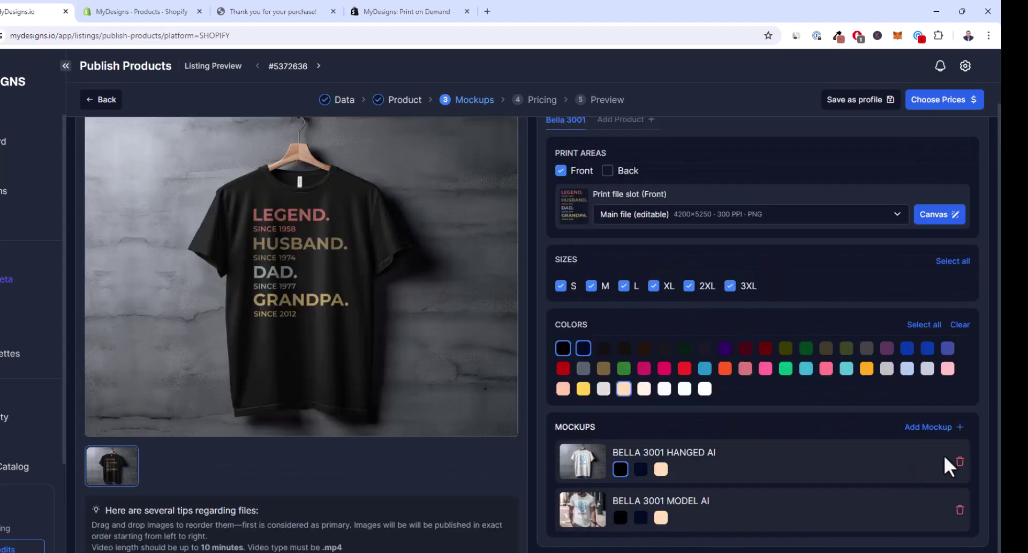
left_click(930, 427)
scroll(782, 466, "down", 2)
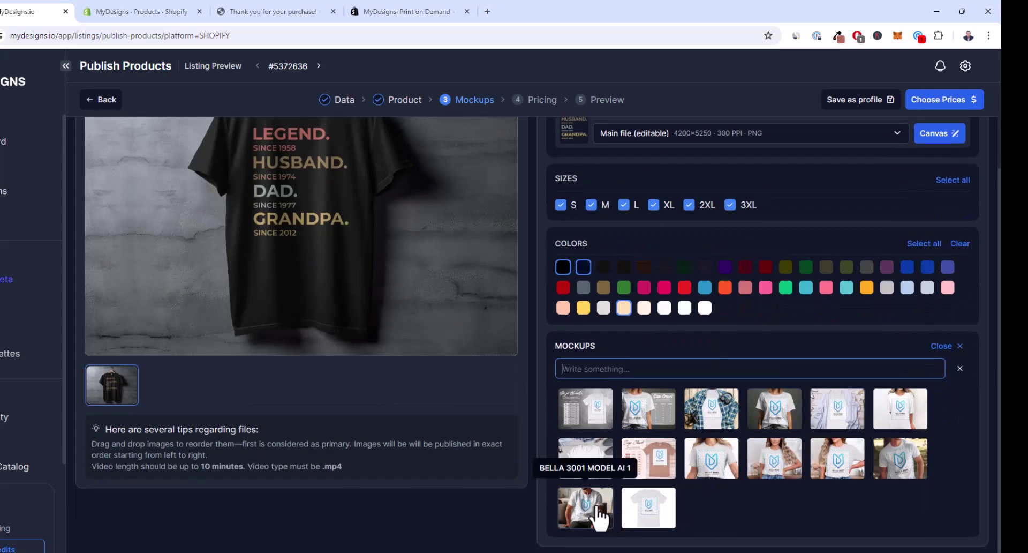
left_click(905, 469)
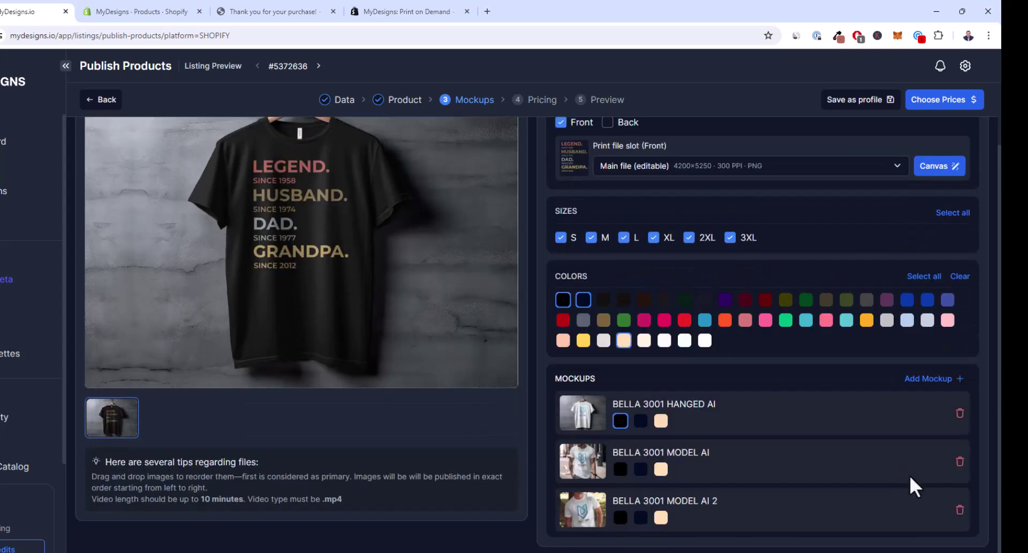
left_click(959, 413)
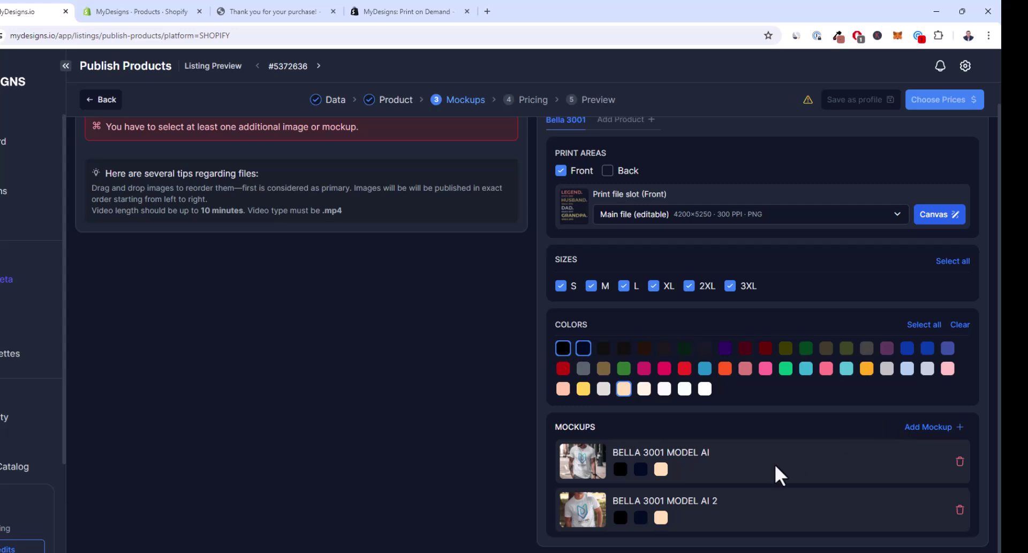
- Show black, navy and cream on both model mockups of the LEGEND listing
scroll(616, 440, "up", 1)
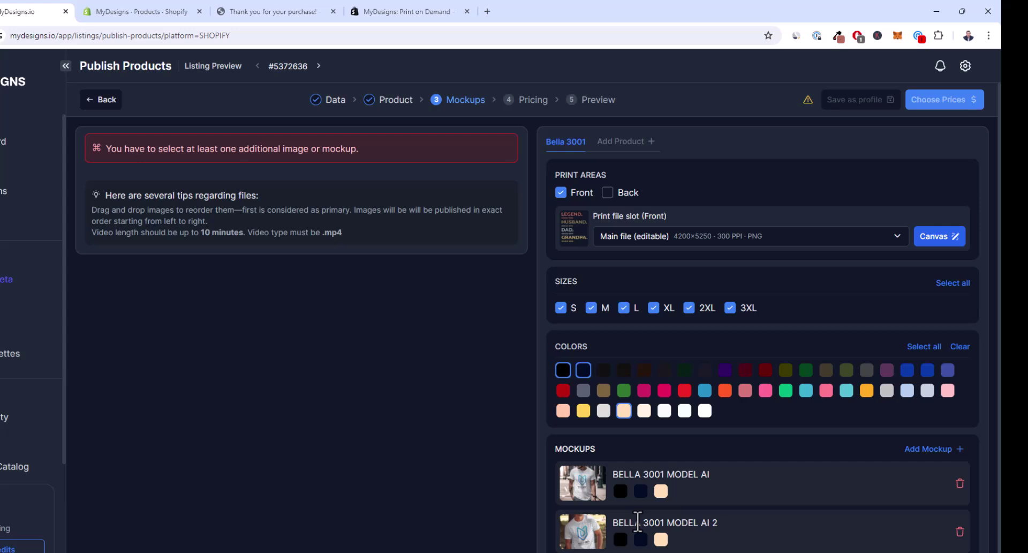
left_click(620, 490)
left_click(641, 491)
left_click(661, 490)
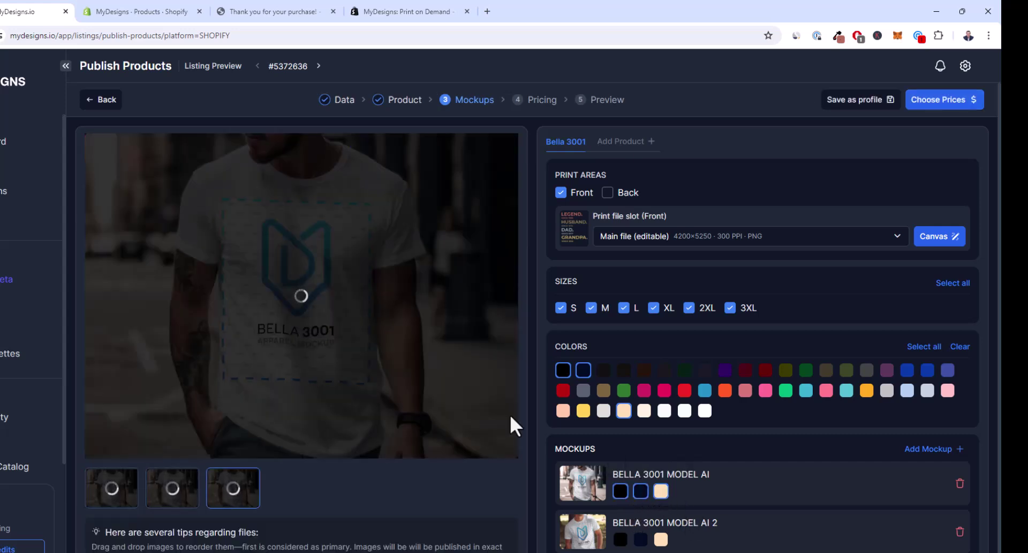
left_click(621, 539)
left_click(640, 538)
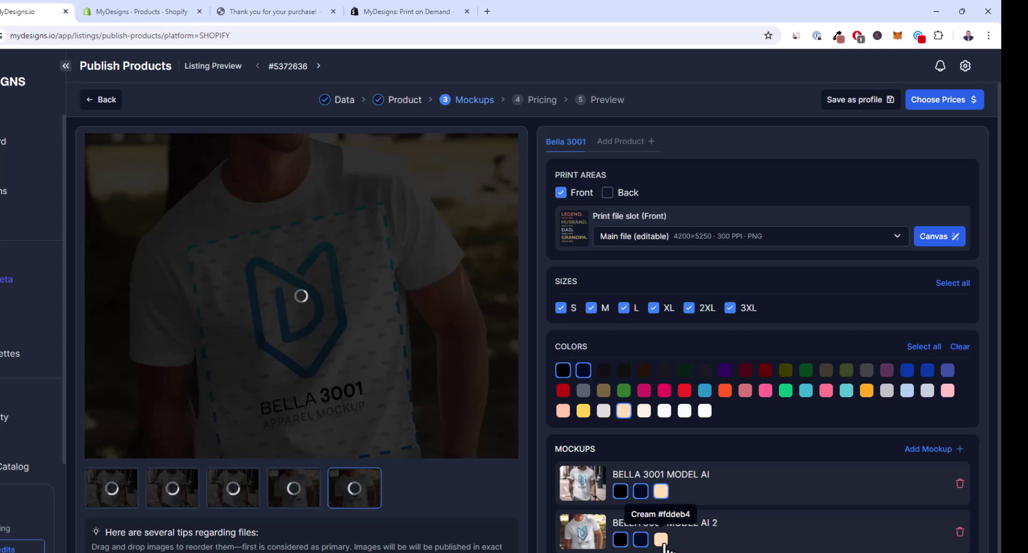
left_click(661, 539)
left_click(641, 539)
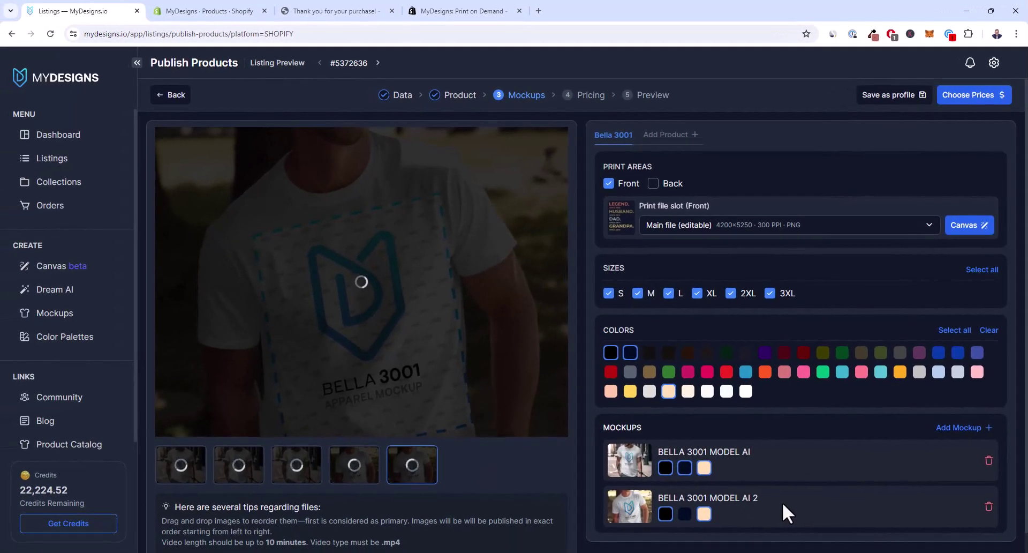
left_click(685, 514)
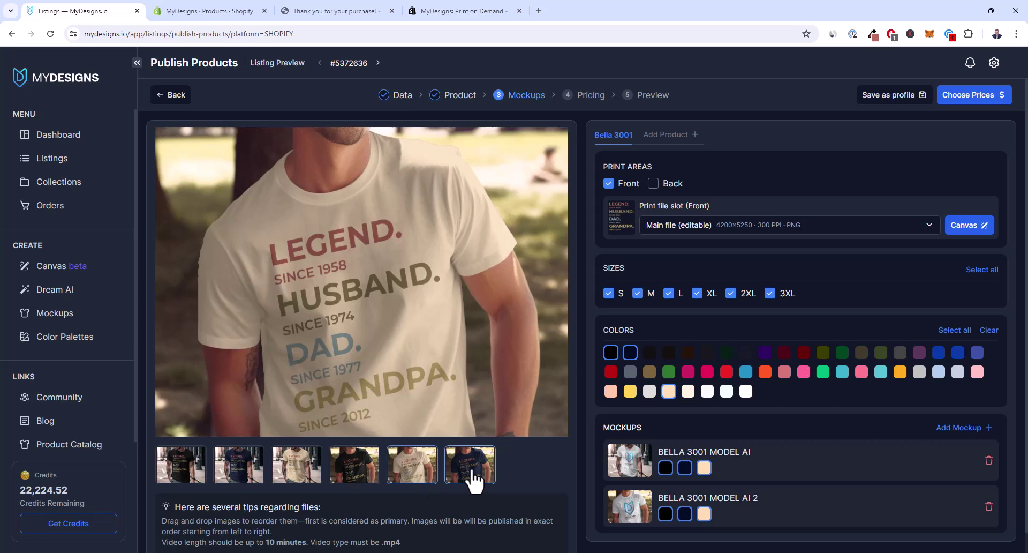
left_click(378, 63)
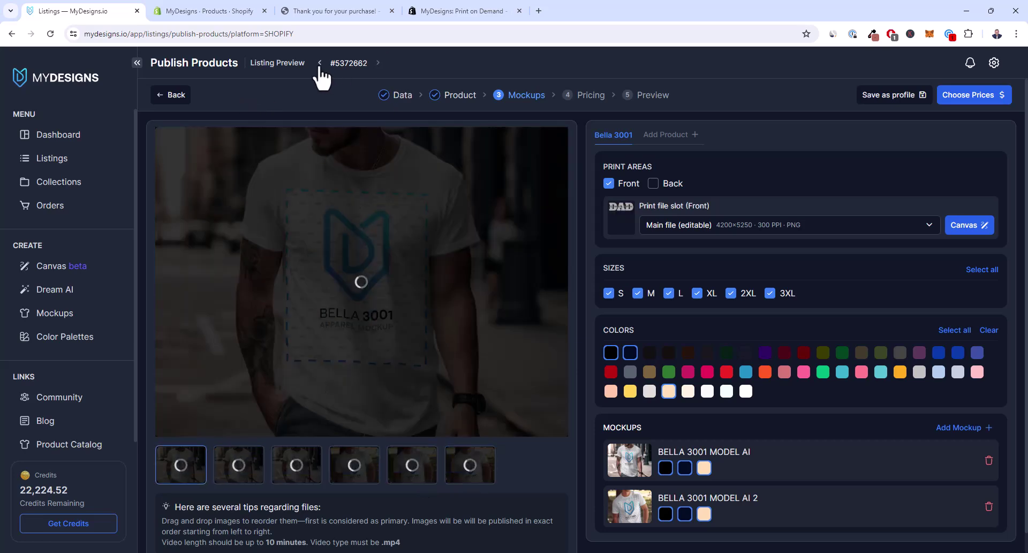
left_click(319, 64)
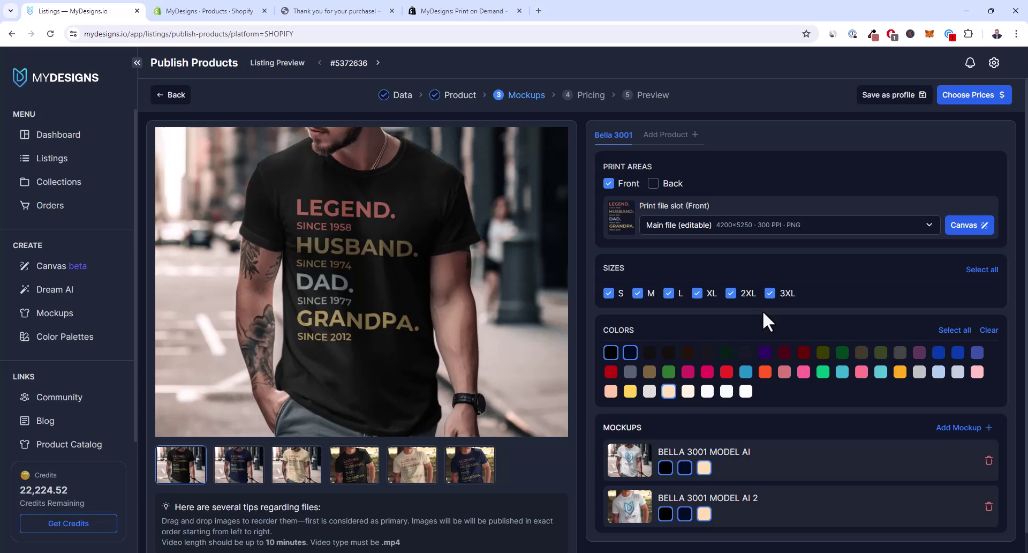
- Set every shirt variant's price to 33.98
left_click(968, 99)
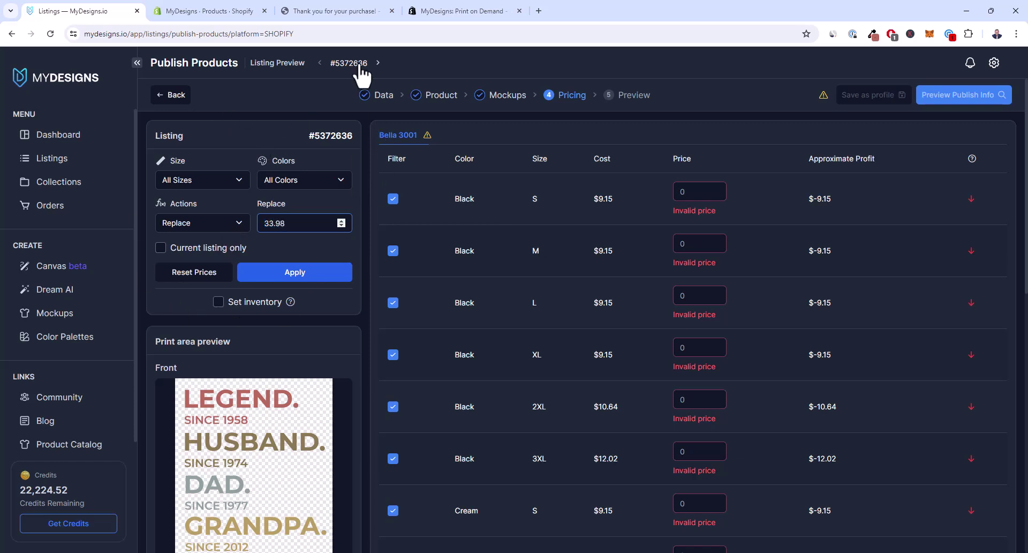
left_click(273, 276)
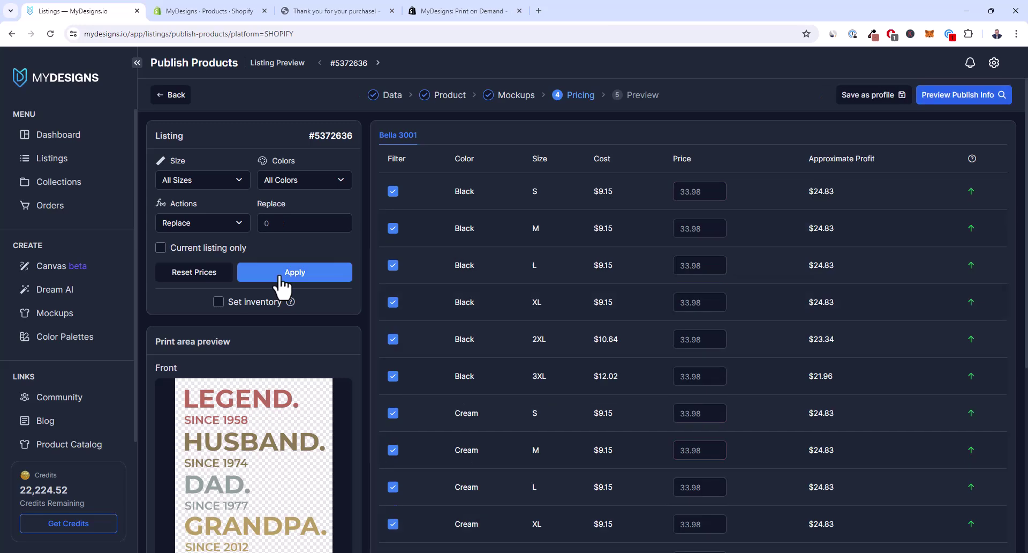
scroll(529, 234, "down", 6)
scroll(532, 241, "up", 6)
left_click(378, 63)
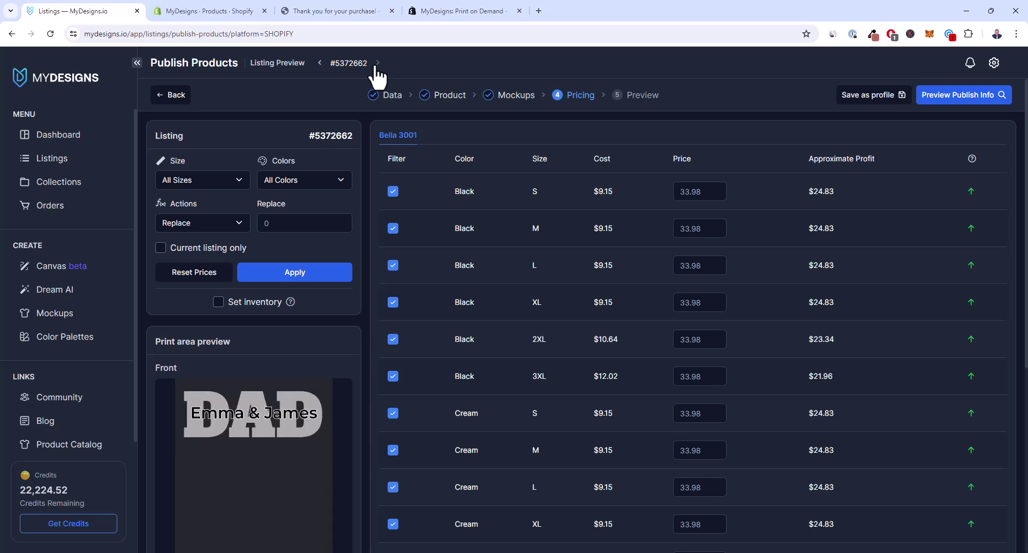
left_click(319, 63)
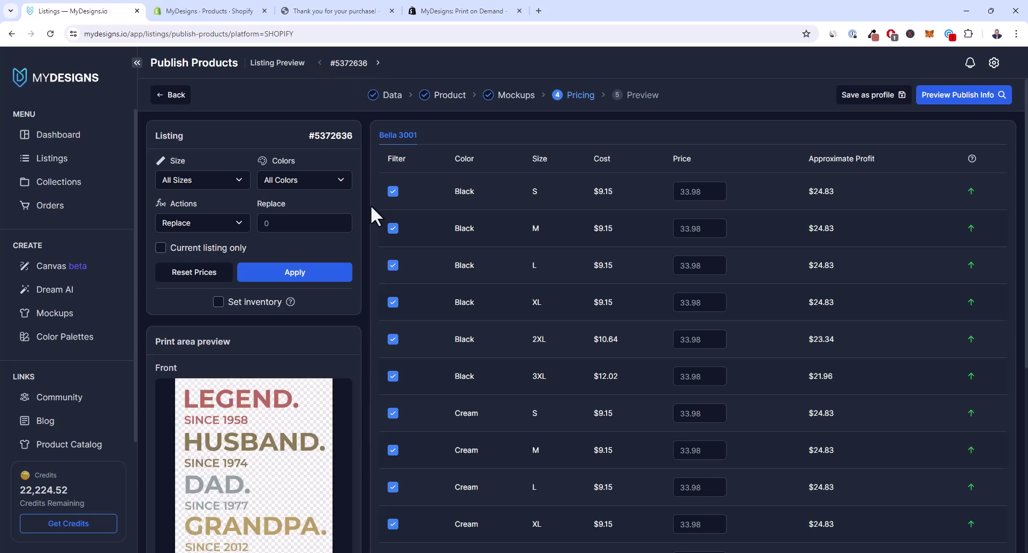
- Price 2XL shirts at 34.98 and 3XL shirts at 35.98
left_click(225, 182)
left_click(206, 275)
left_click(245, 274)
type("34.98")
left_click(267, 272)
left_click(196, 181)
left_click(202, 291)
left_click(292, 221)
left_click(256, 274)
- Open the publish preview of the listings
scroll(632, 209, "down", 5)
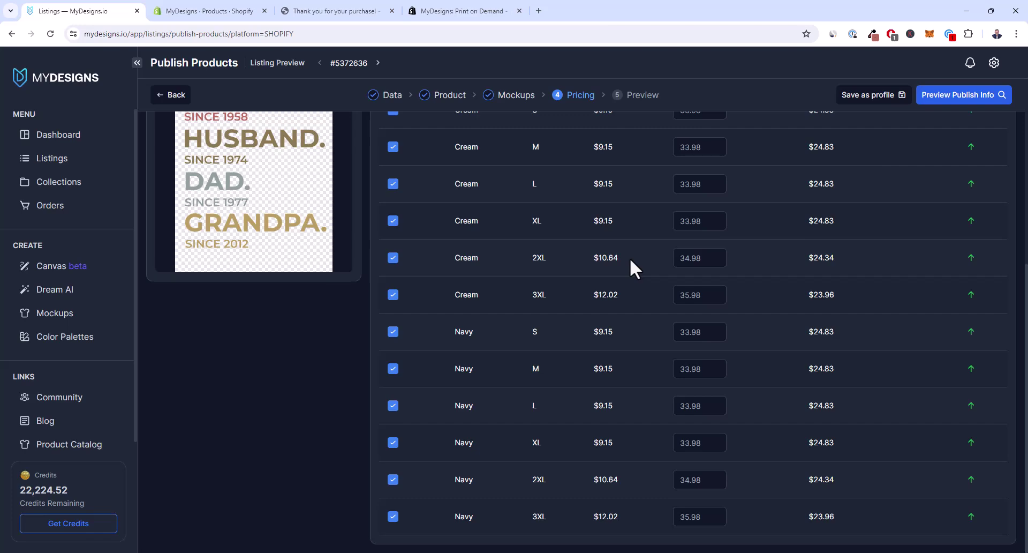
scroll(630, 236, "up", 5)
left_click(974, 99)
left_click_drag(292, 194, 503, 195)
left_click(391, 241)
- Select the MyDesigns store and check the Bella 3001 sizes S–3XL and three colours
scroll(532, 307, "down", 3)
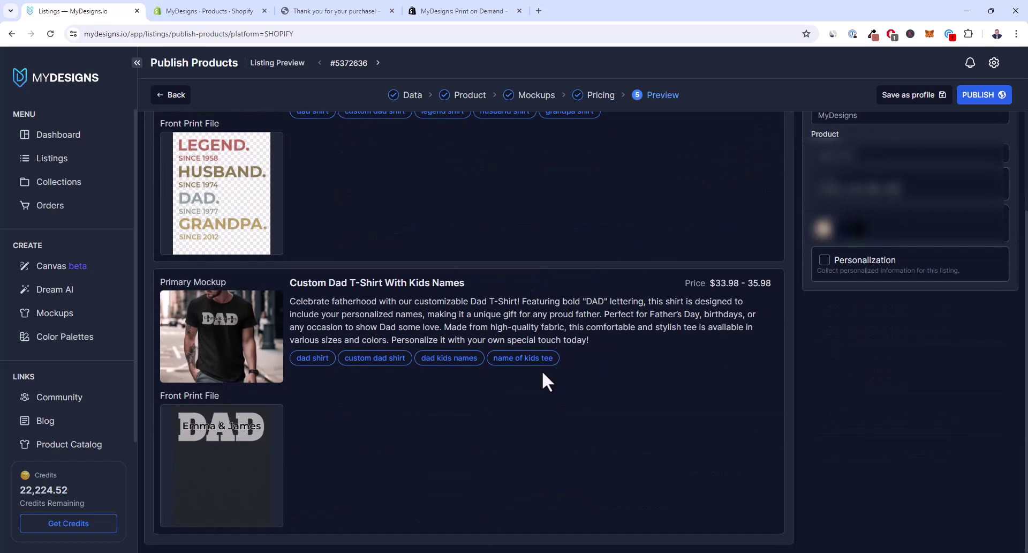
scroll(543, 373, "up", 3)
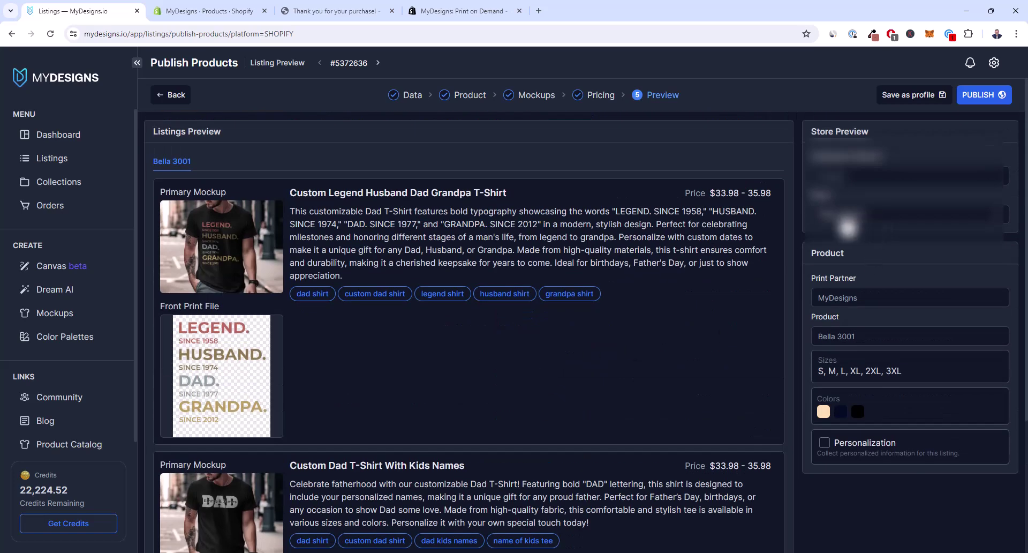
left_click(846, 215)
left_click(831, 254)
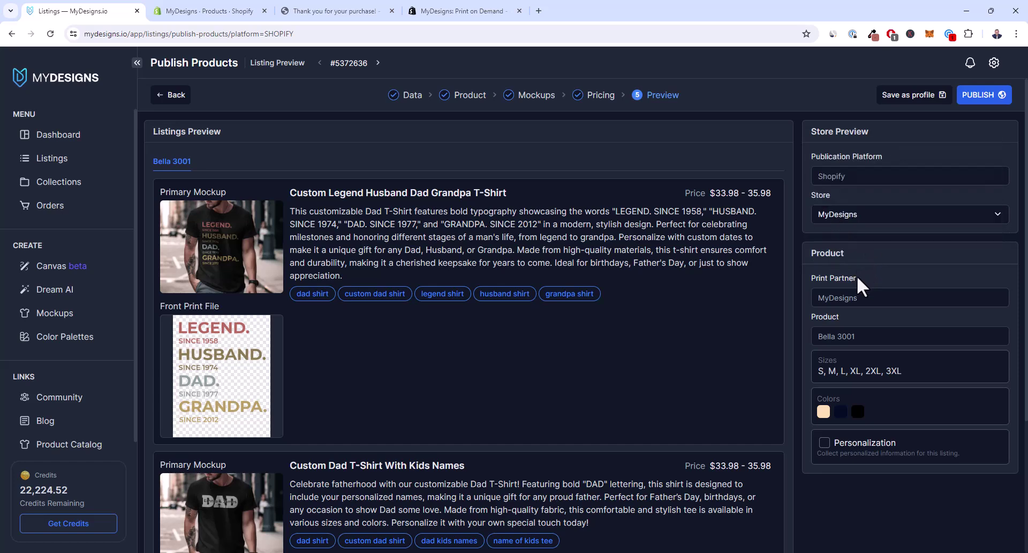
left_click(817, 337)
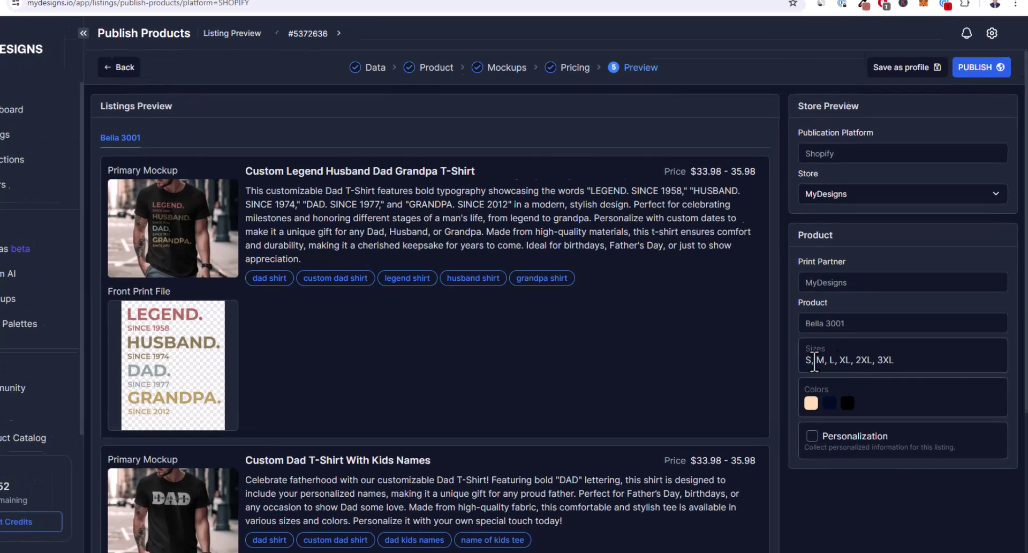
left_click_drag(846, 352, 822, 407)
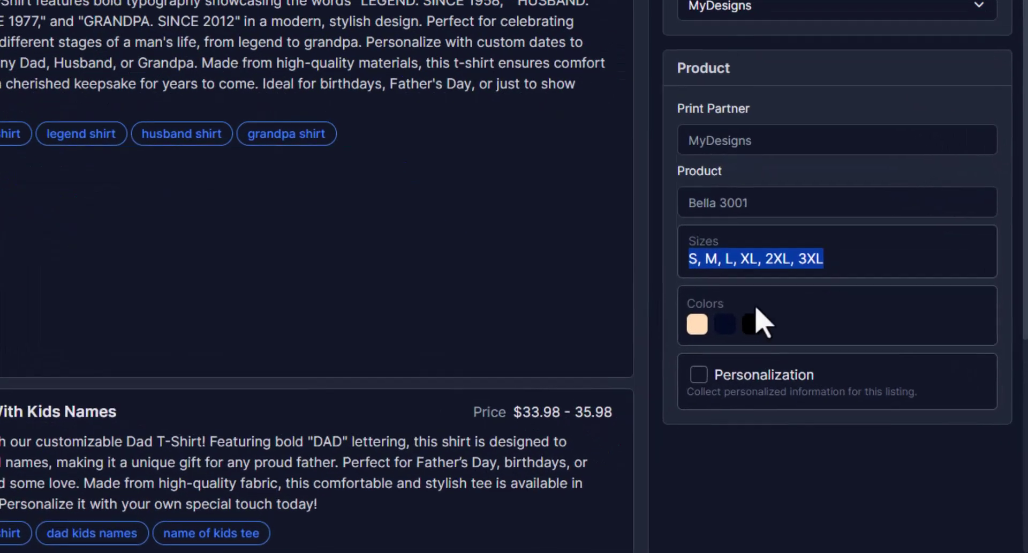
left_click(905, 419)
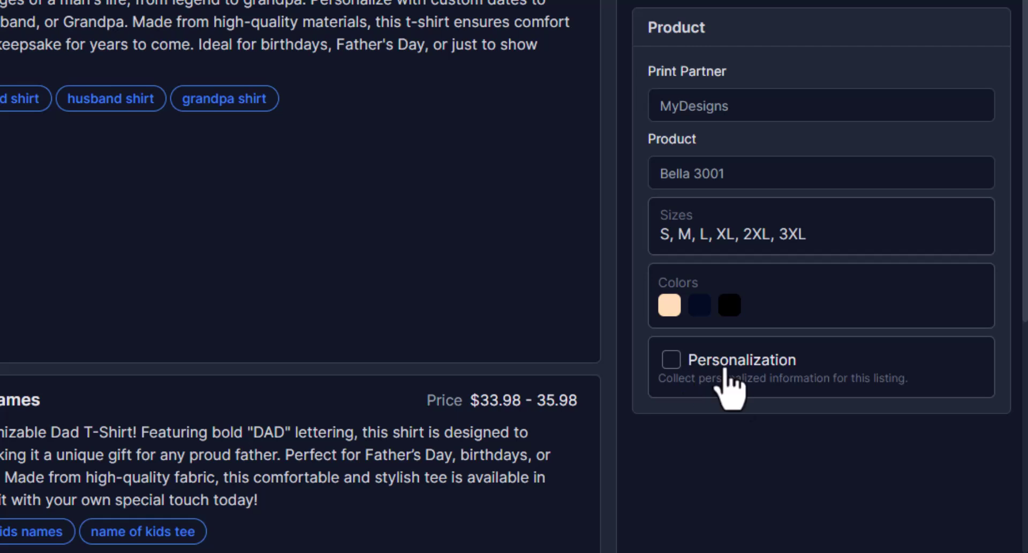
- Turn on personalization with instructions taken from the listing's Message field
left_click(673, 364)
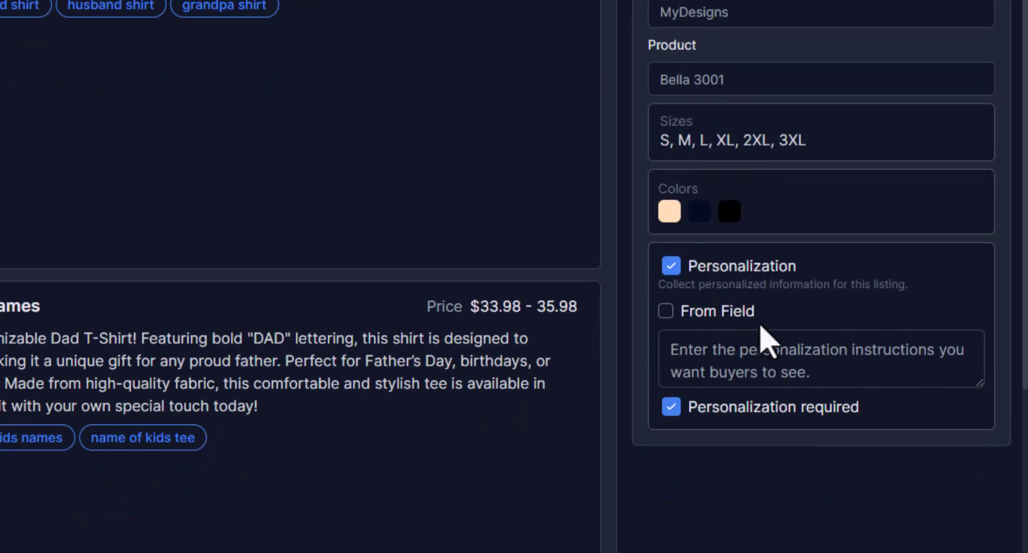
left_click(739, 363)
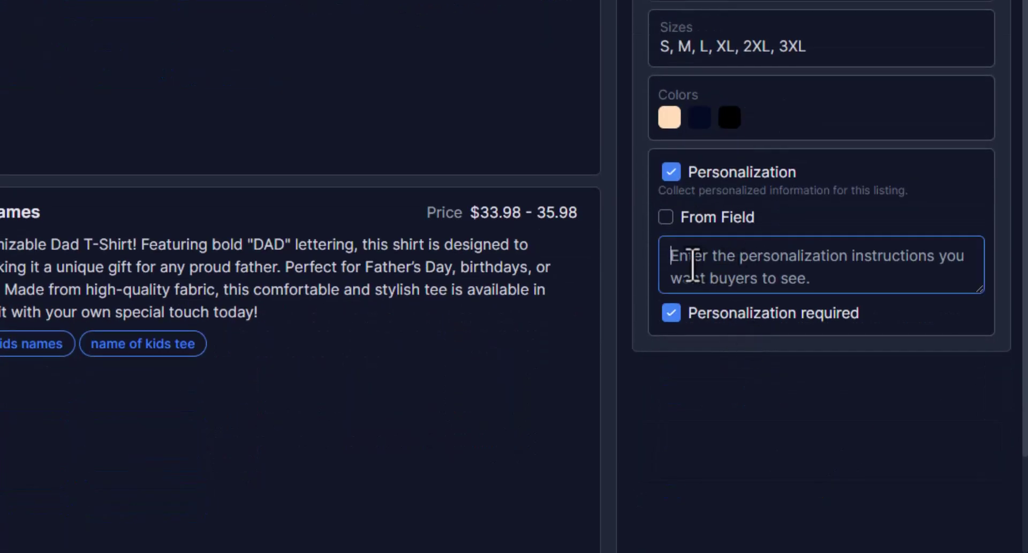
left_click_drag(970, 283, 972, 378)
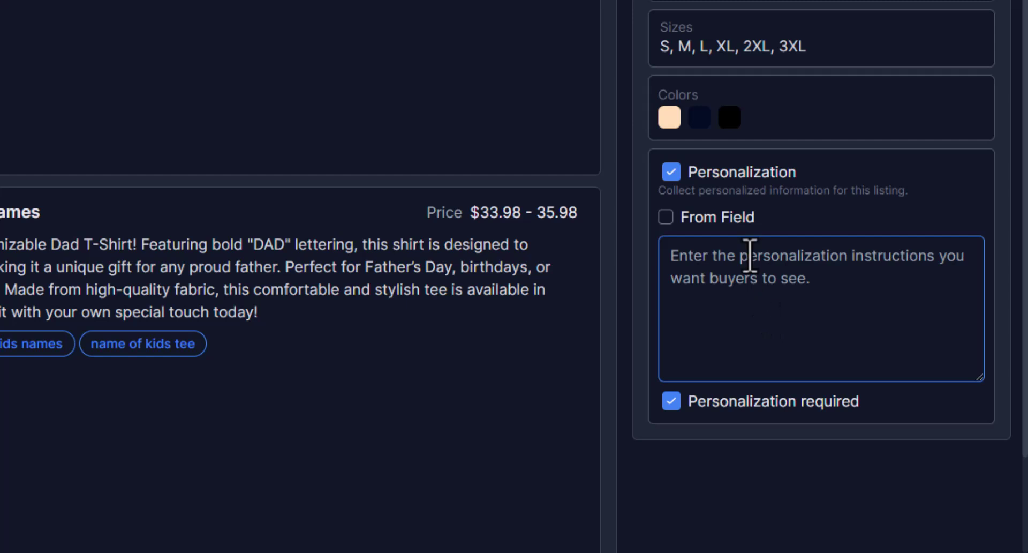
left_click(679, 217)
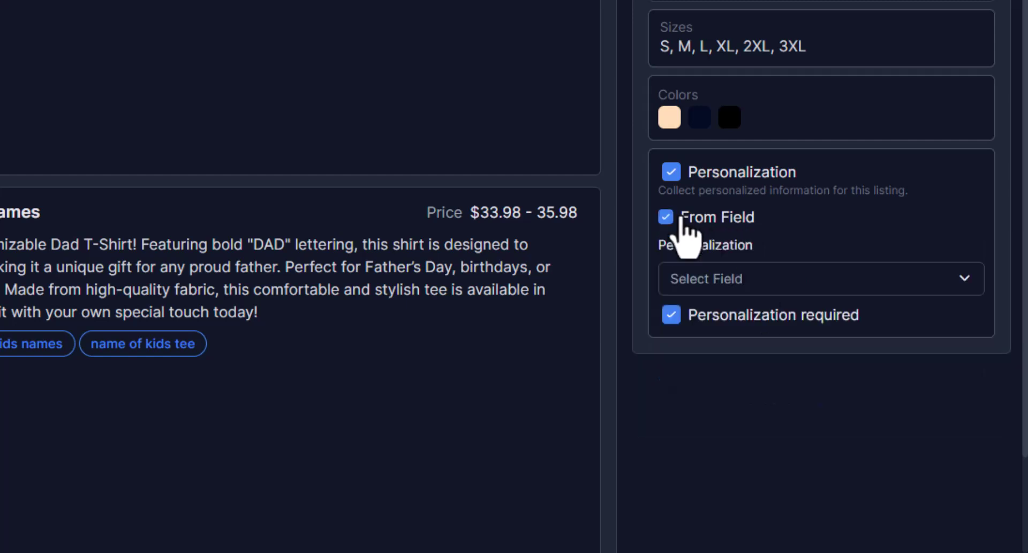
left_click(712, 280)
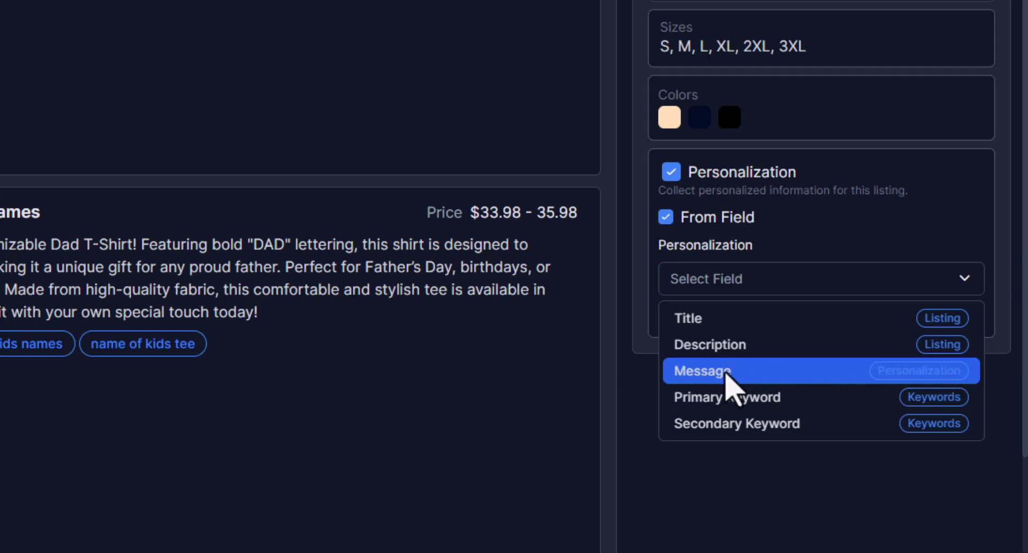
left_click(727, 372)
- Review the personalization setup on the Dad With Kids Names and Legend listings
scroll(742, 358, "down", 3)
scroll(705, 356, "up", 3)
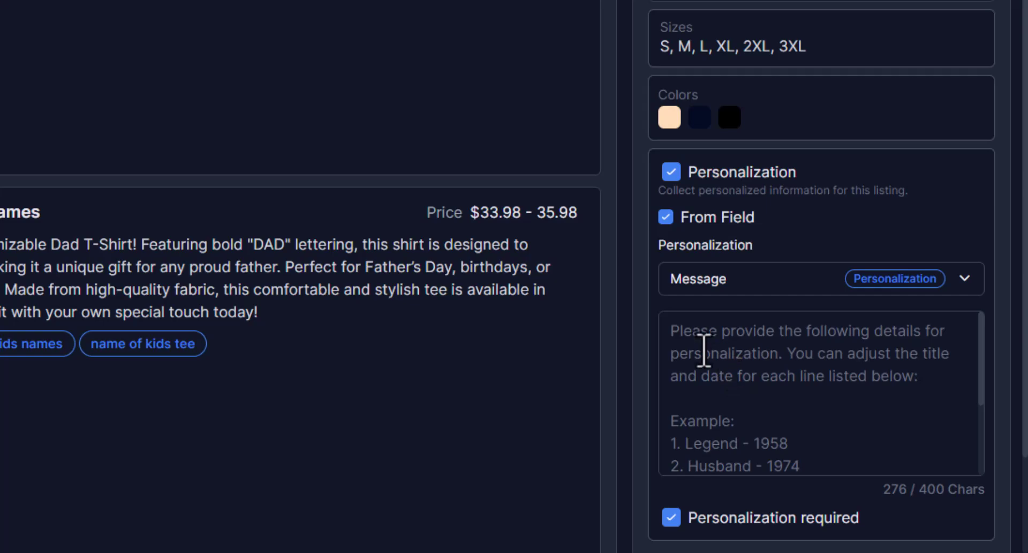
left_click_drag(704, 356, 783, 447)
left_click(803, 398)
scroll(803, 398, "down", 3)
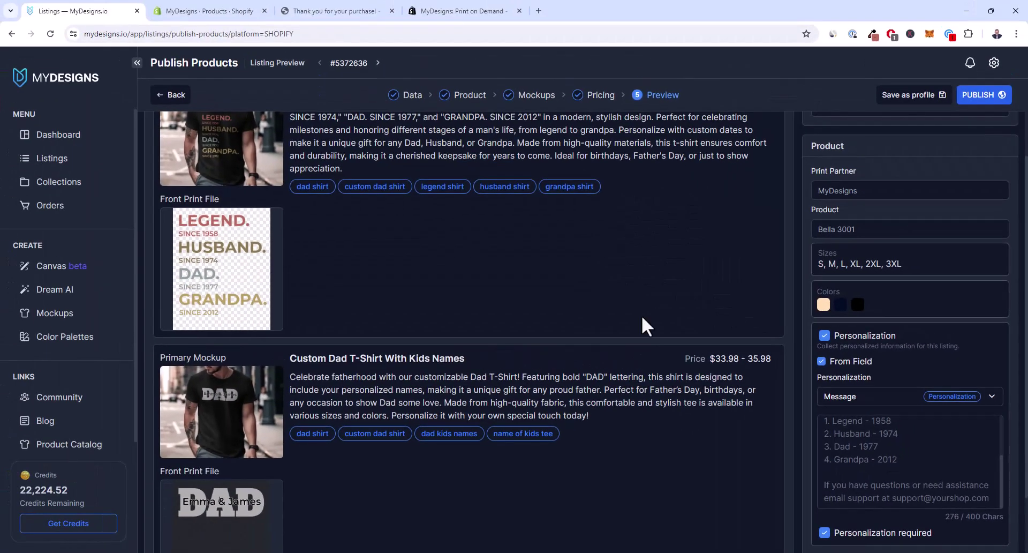
left_click(379, 66)
scroll(825, 453, "down", 3)
scroll(875, 415, "up", 5)
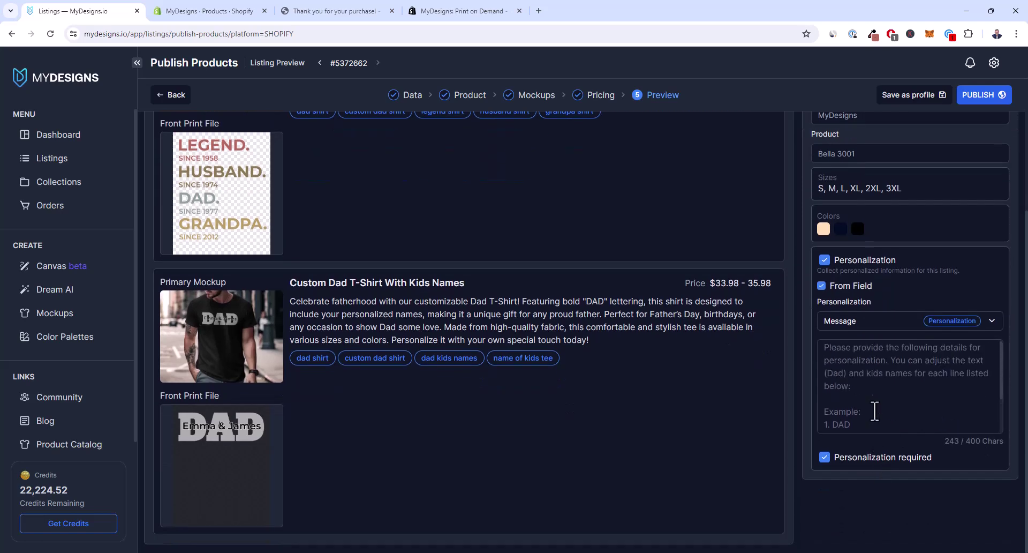
scroll(873, 482, "down", 2)
scroll(871, 486, "up", 2)
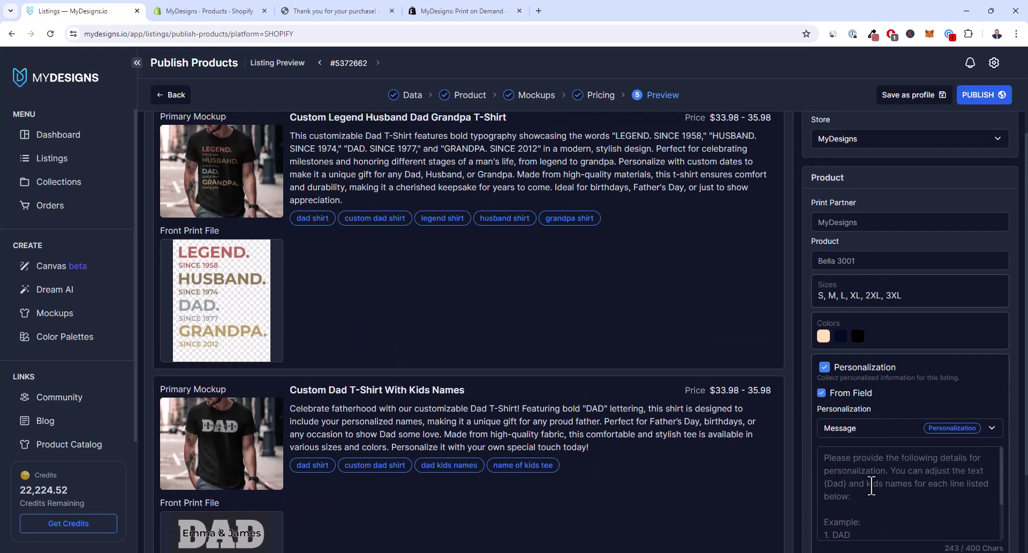
left_click(319, 63)
scroll(894, 485, "down", 2)
scroll(771, 443, "down", 2)
scroll(852, 474, "up", 2)
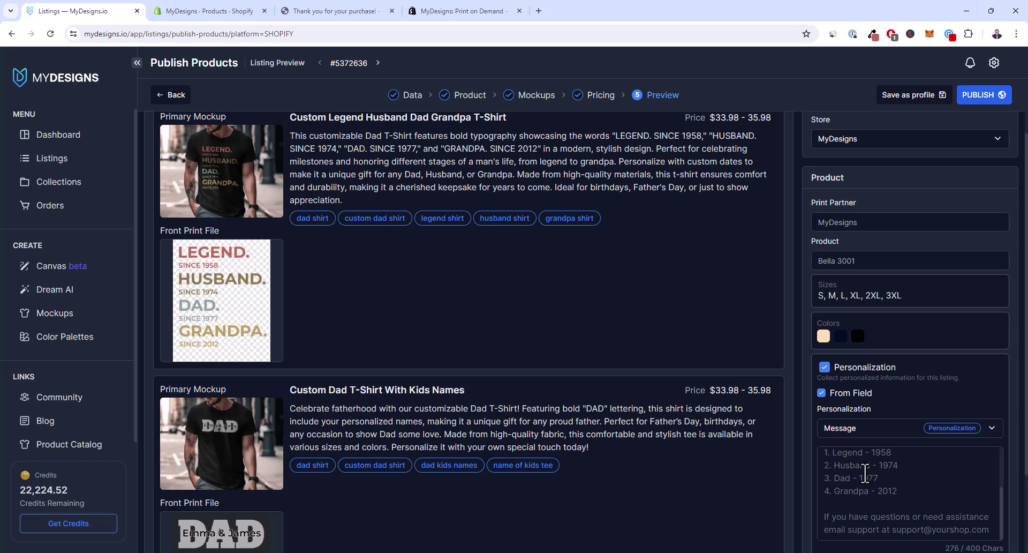
scroll(868, 492, "up", 3)
left_click(899, 522)
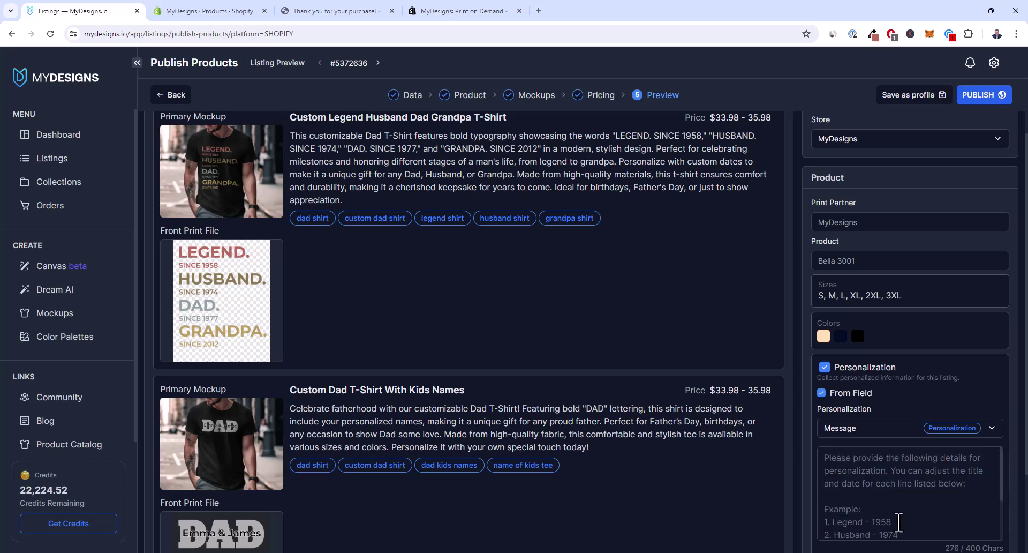
scroll(889, 370, "up", 2)
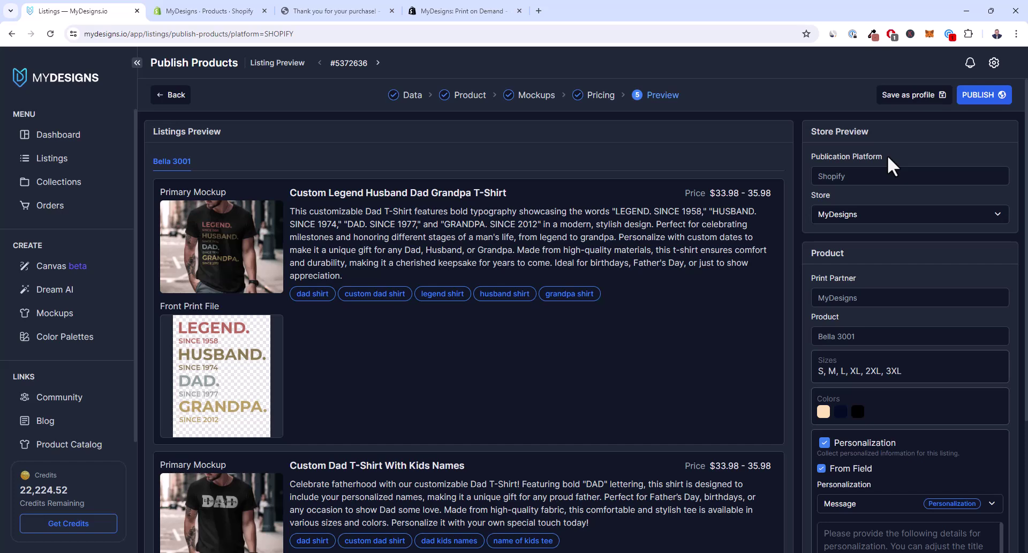
- Leave the publish flow without saving and show Shopify's Products list
left_click(171, 95)
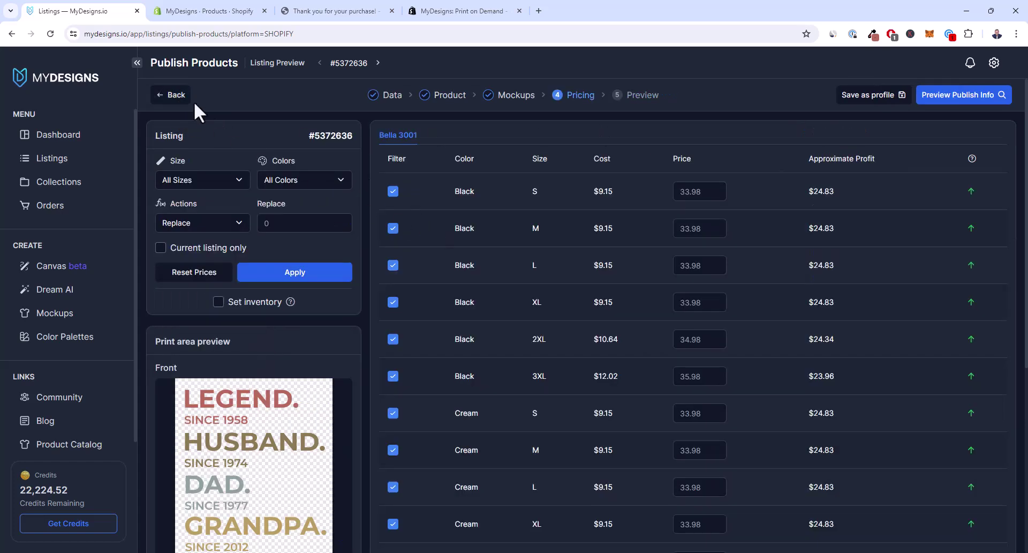
left_click(53, 163)
left_click(576, 145)
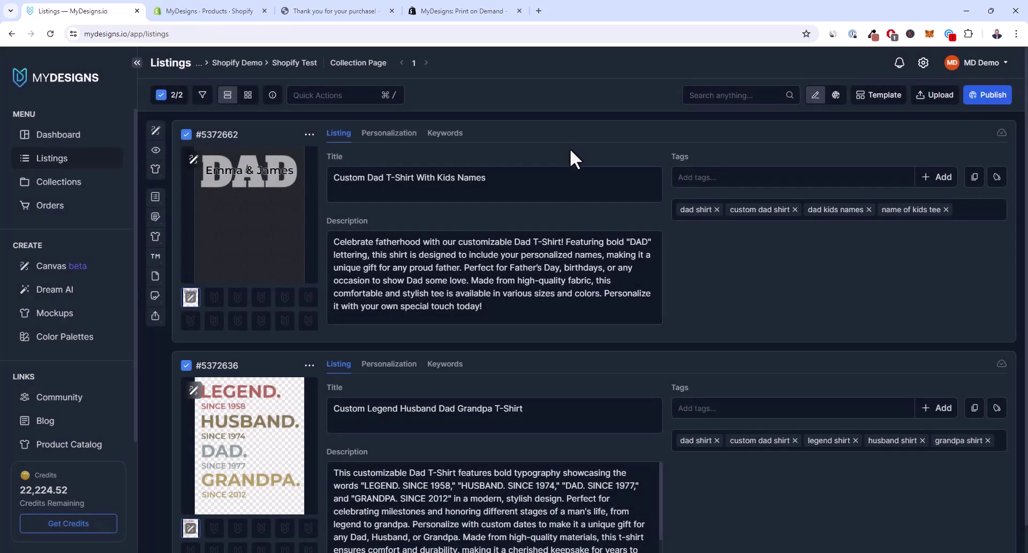
left_click(215, 11)
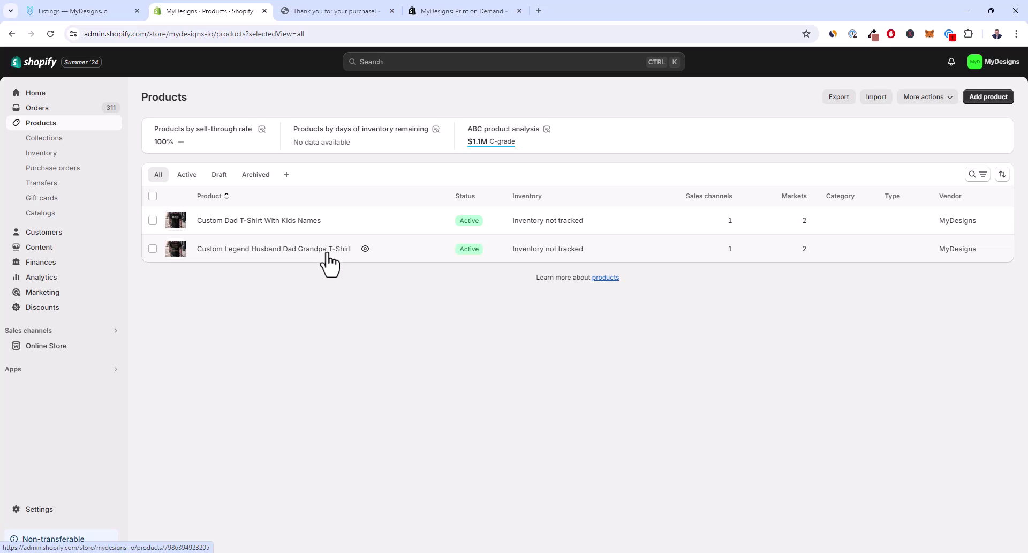
left_click(280, 250)
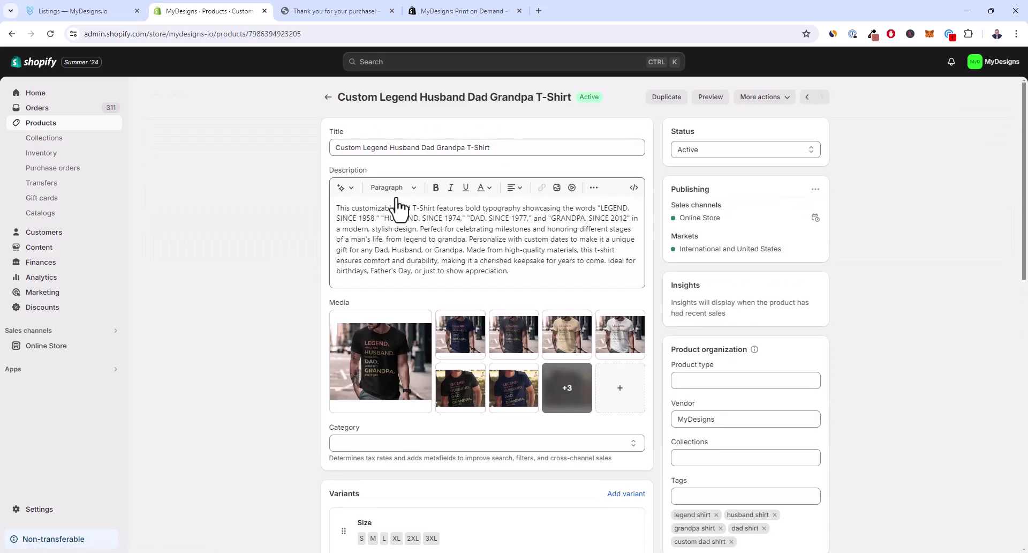
scroll(555, 356, "down", 3)
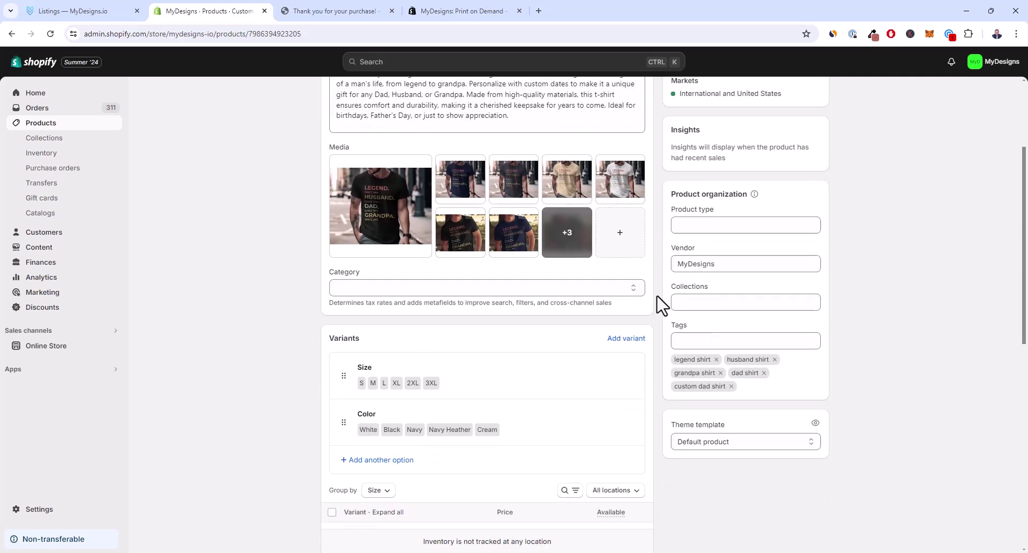
scroll(592, 328, "down", 8)
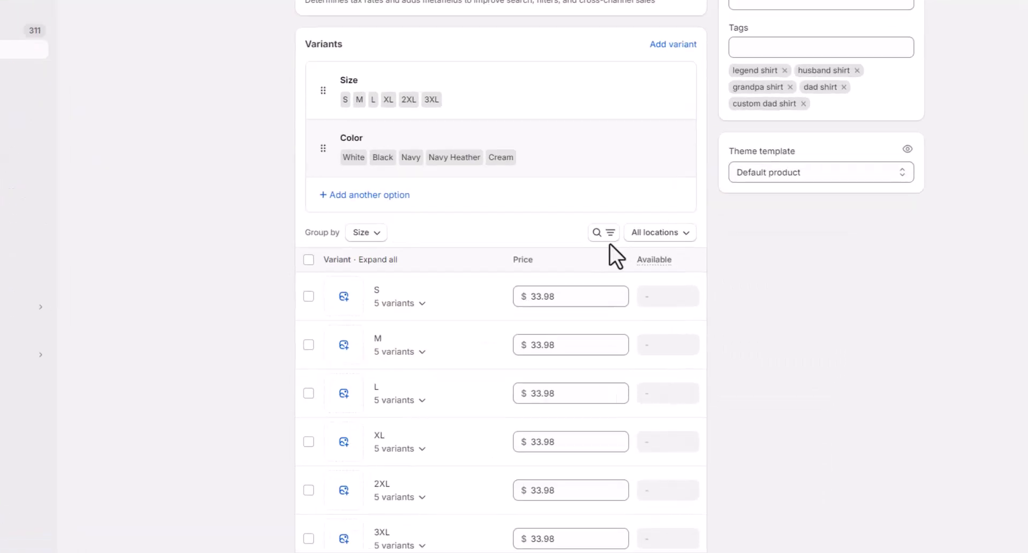
left_click_drag(257, 221, 384, 224)
left_click(383, 225)
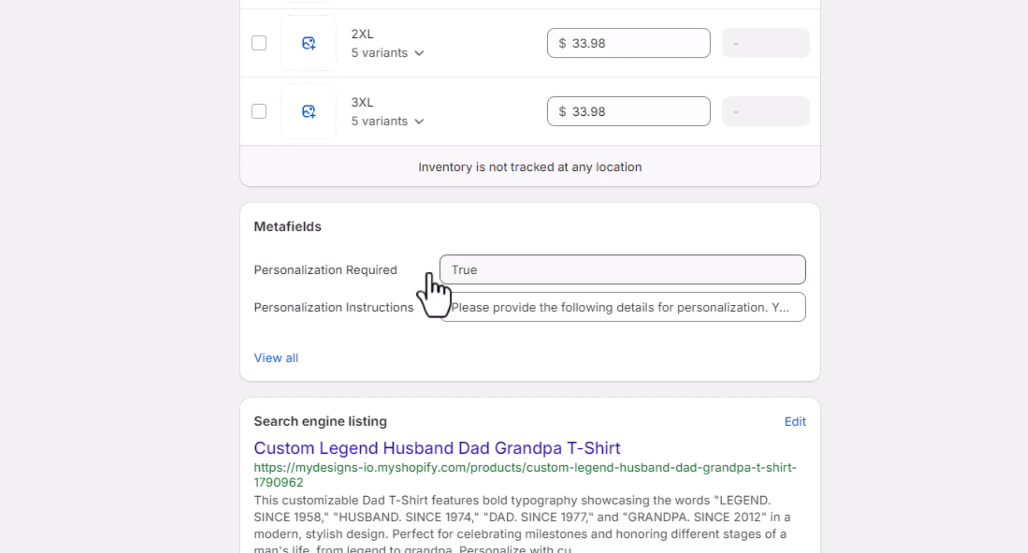
left_click(502, 272)
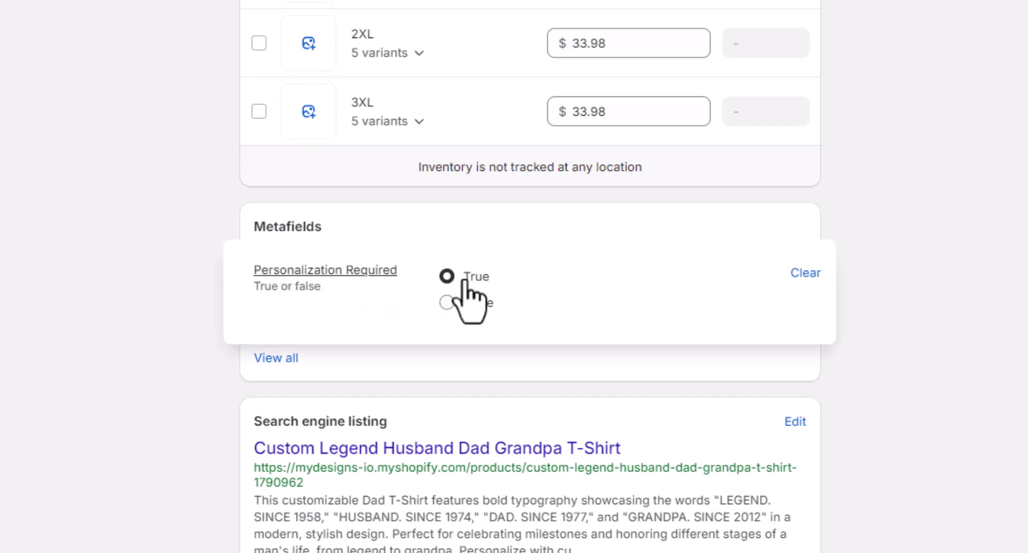
left_click(1005, 299)
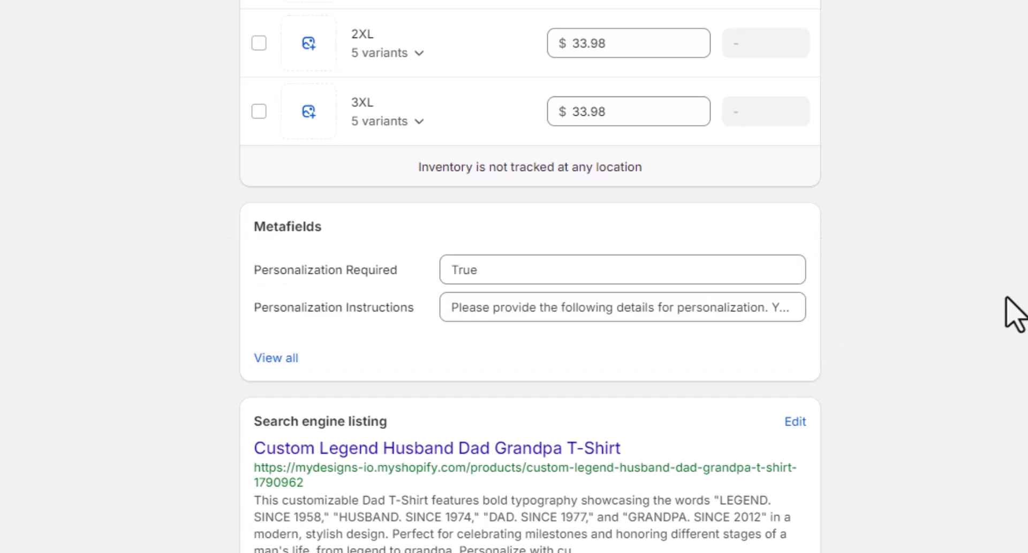
left_click(488, 308)
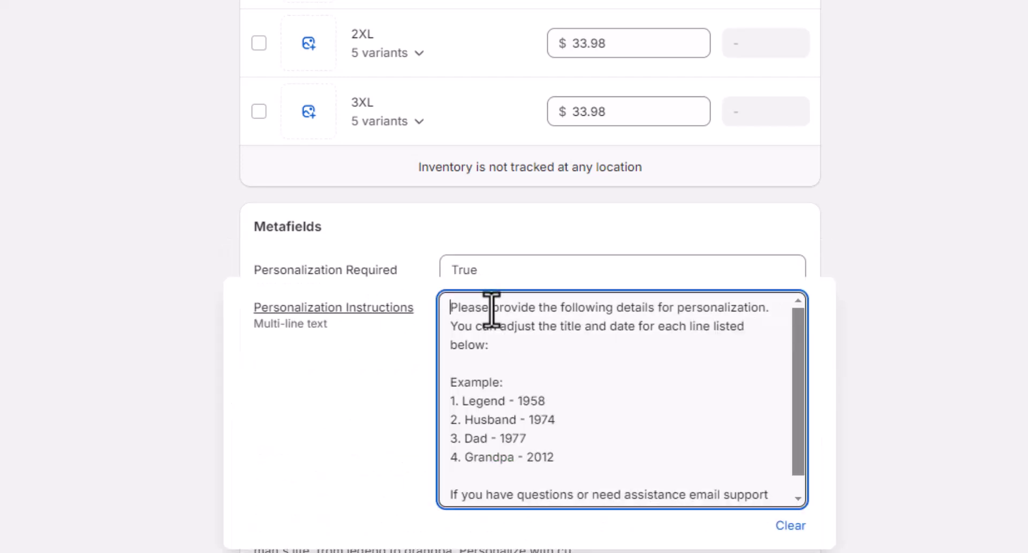
left_click_drag(443, 304, 587, 455)
left_click(587, 454)
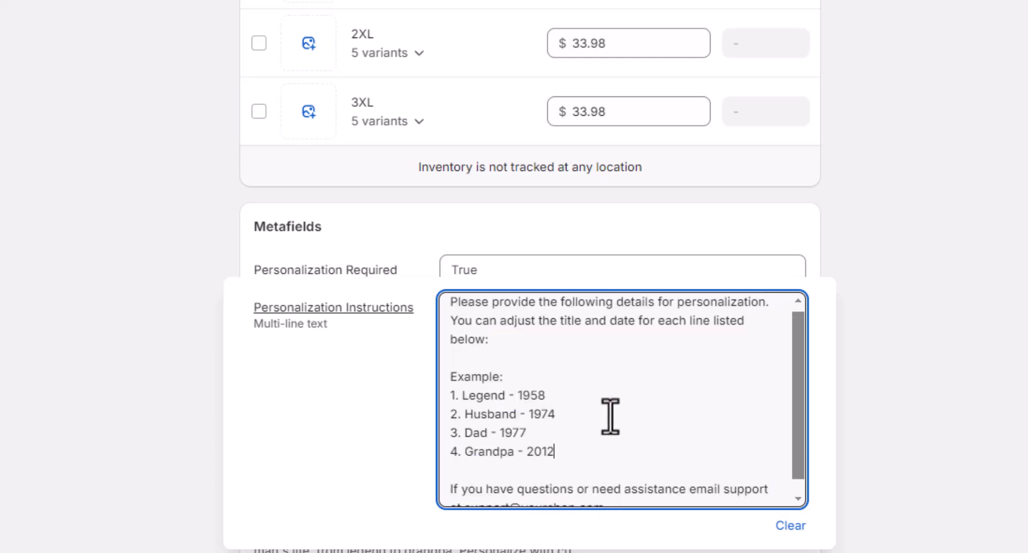
left_click_drag(449, 305, 669, 490)
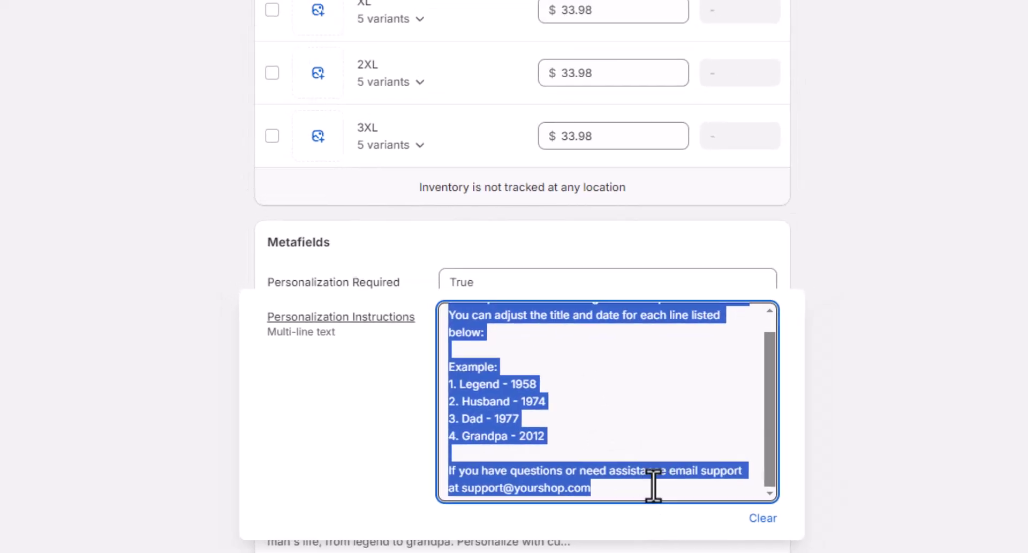
left_click(642, 405)
left_click(768, 499)
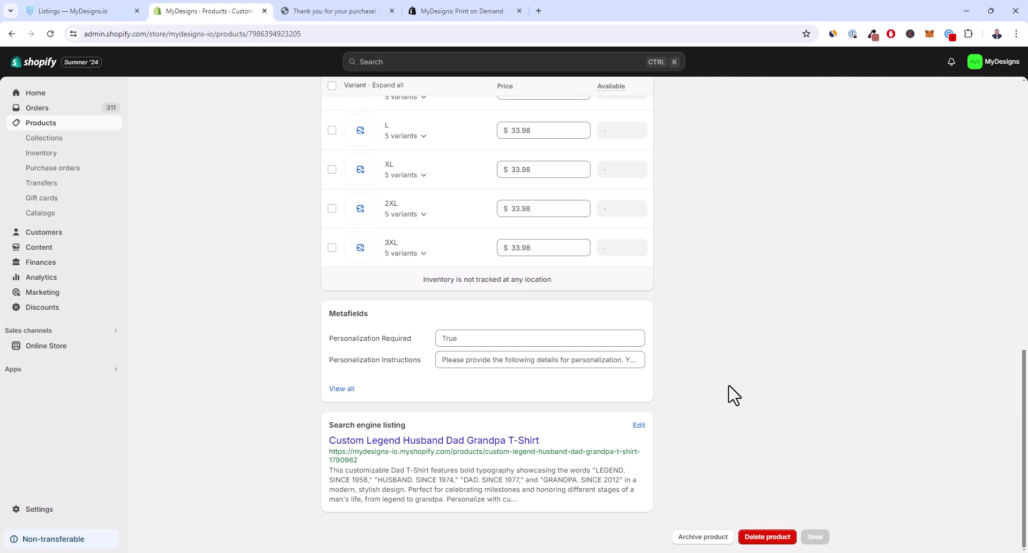
scroll(734, 395, "up", 15)
left_click(62, 128)
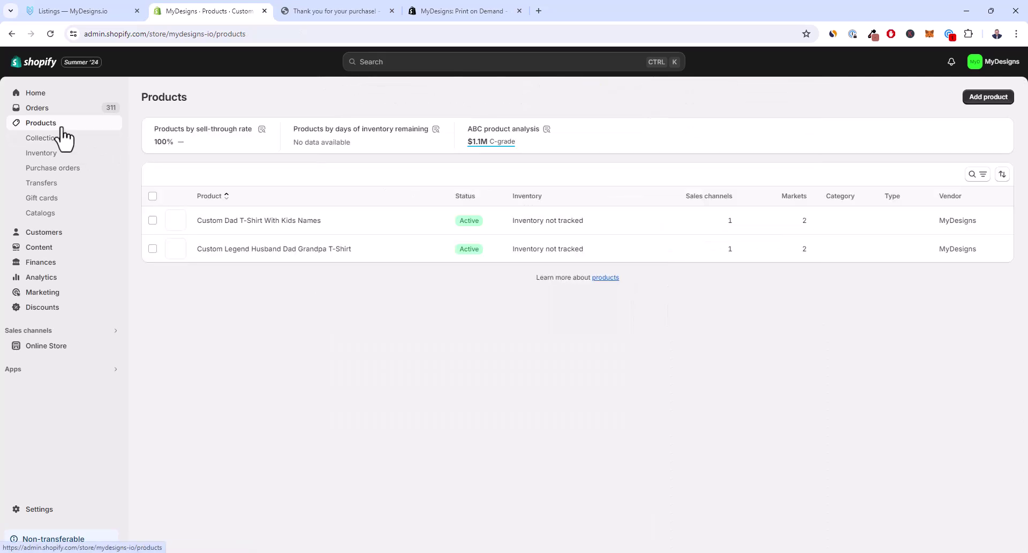
- Preview the Legend Husband Dad Grandpa T-shirt on the storefront and enlarge its personalization box
left_click(364, 249)
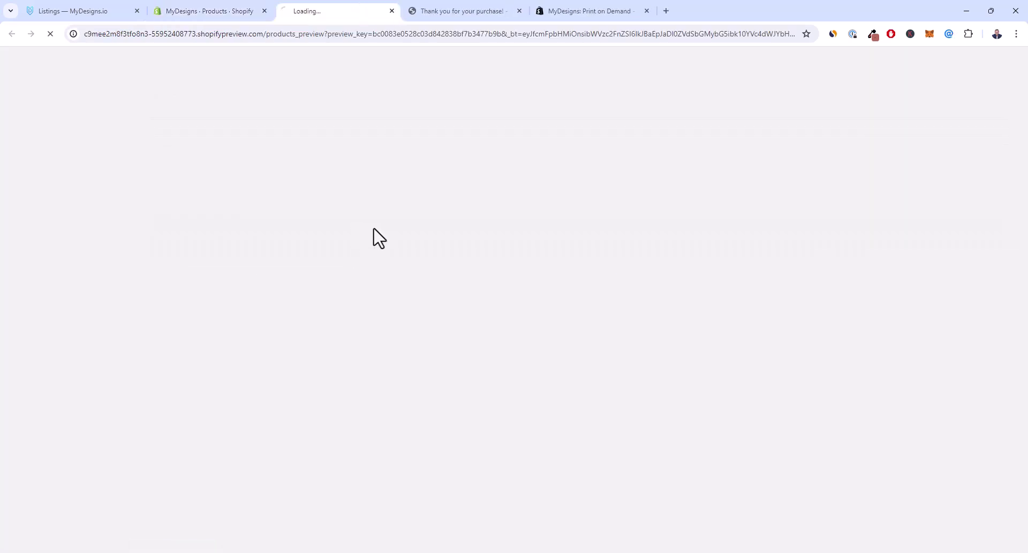
scroll(581, 284, "down", 3)
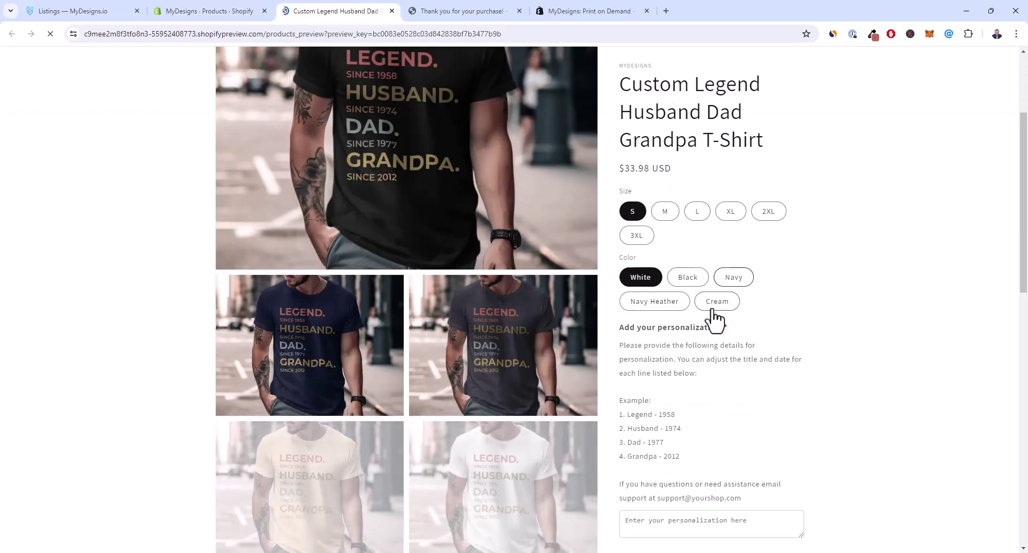
left_click_drag(630, 359, 716, 468)
left_click(712, 421)
scroll(666, 358, "down", 4)
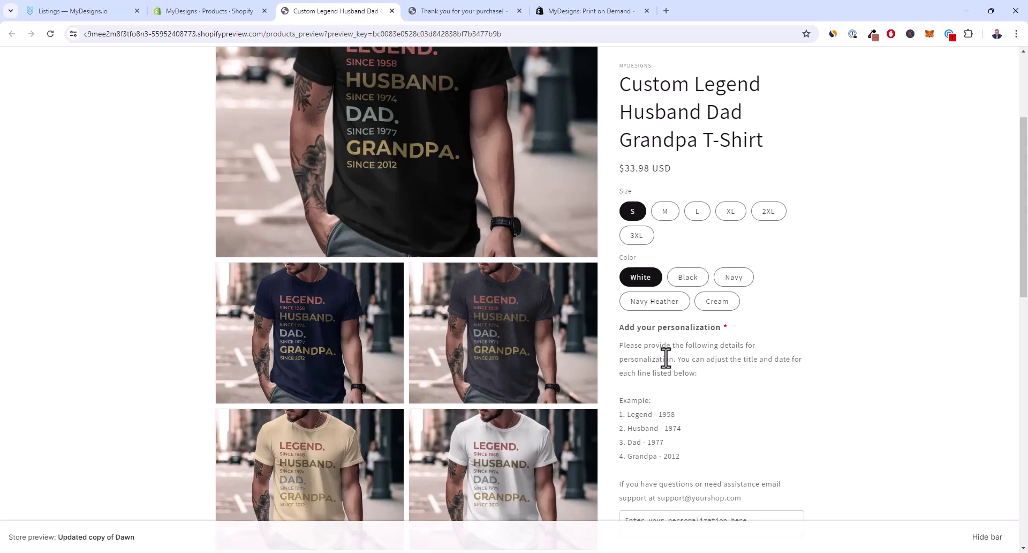
left_click(675, 398)
left_click_drag(799, 413, 817, 395)
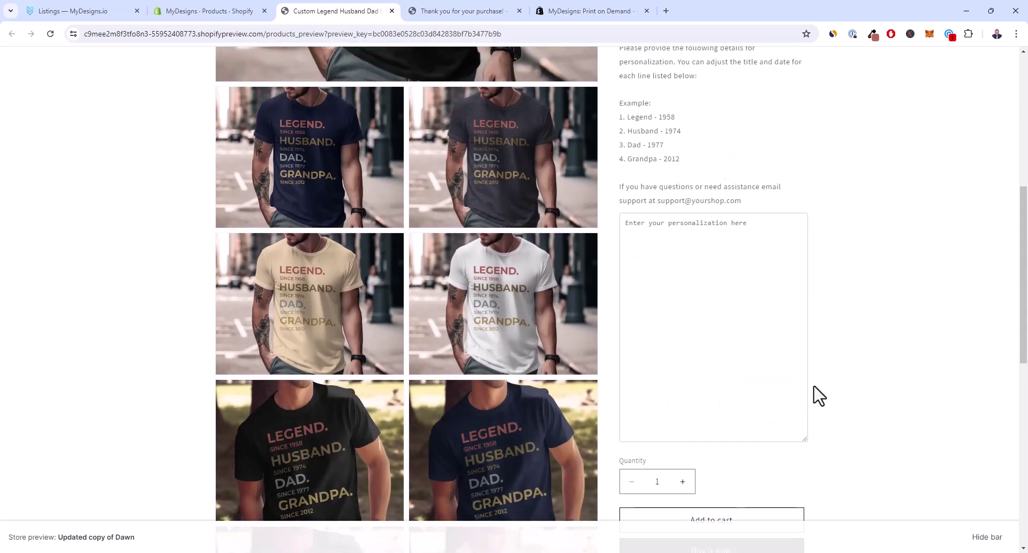
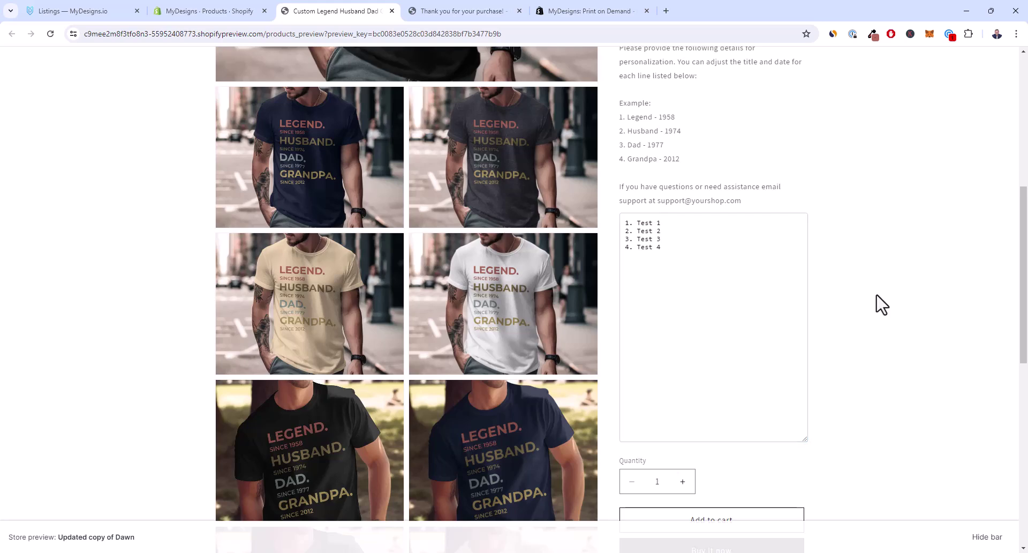
- Add the size S White T-shirt with its four test personalization lines to the cart and check it in the cart drawer
scroll(746, 340, "down", 2)
left_click(714, 423)
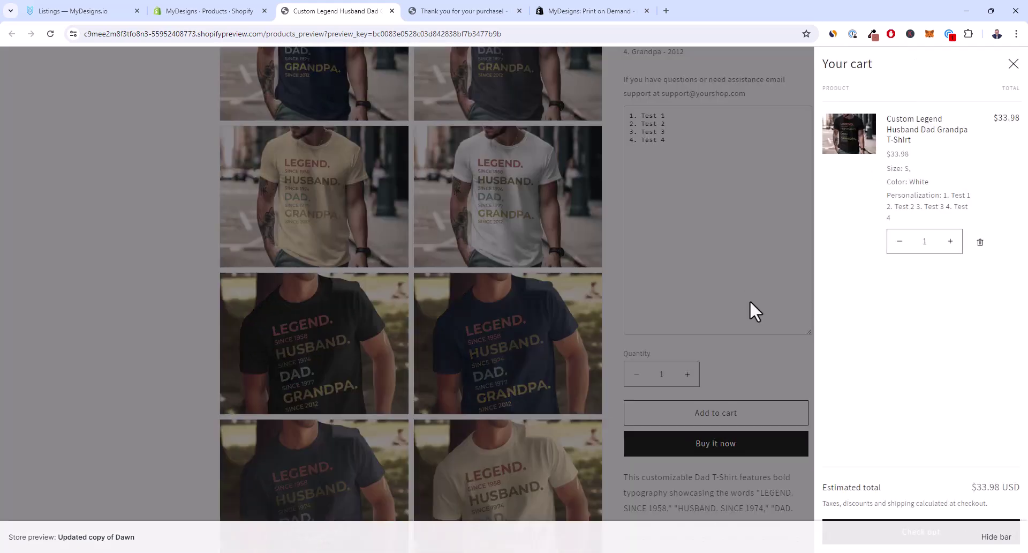
left_click_drag(887, 197, 967, 223)
left_click(968, 224)
- Hide the preview bar, try checkout, and close the 'Checkout isn't available' tab
left_click(997, 537)
left_click(952, 534)
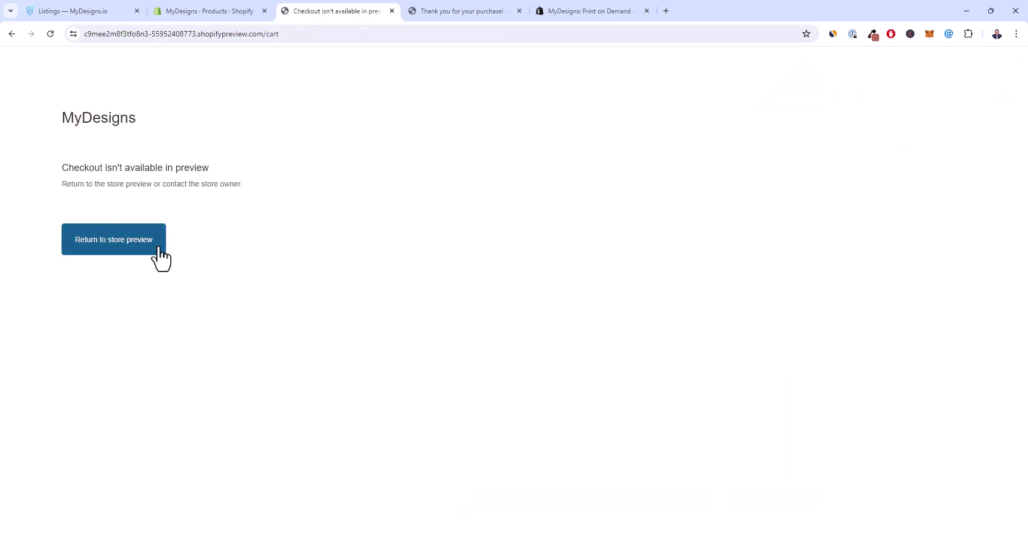
left_click(392, 10)
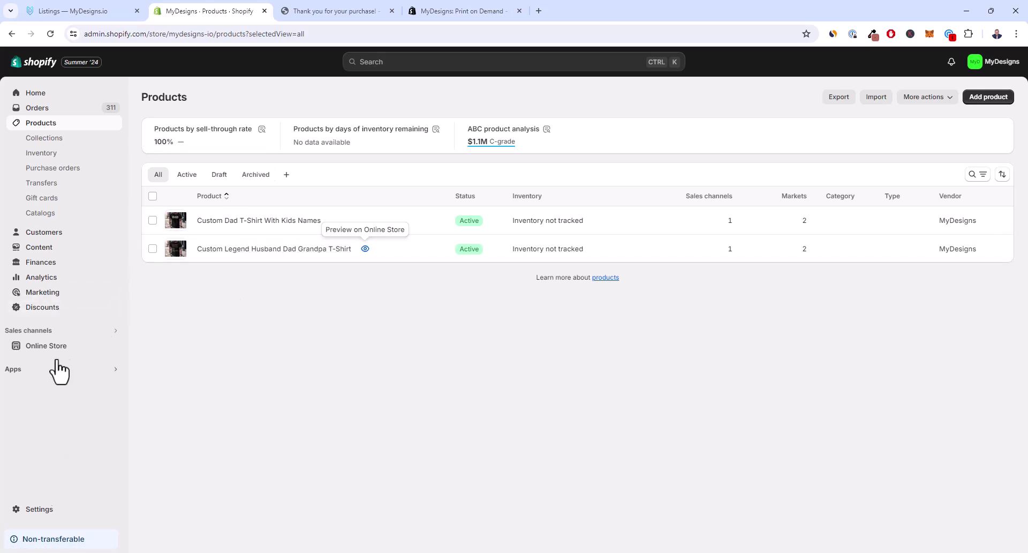
- Load the live storefront at mydesigns-io.myshopify.com in another tab
left_click(332, 11)
type("mydesigns-io.myshopify.com")
key("Return")
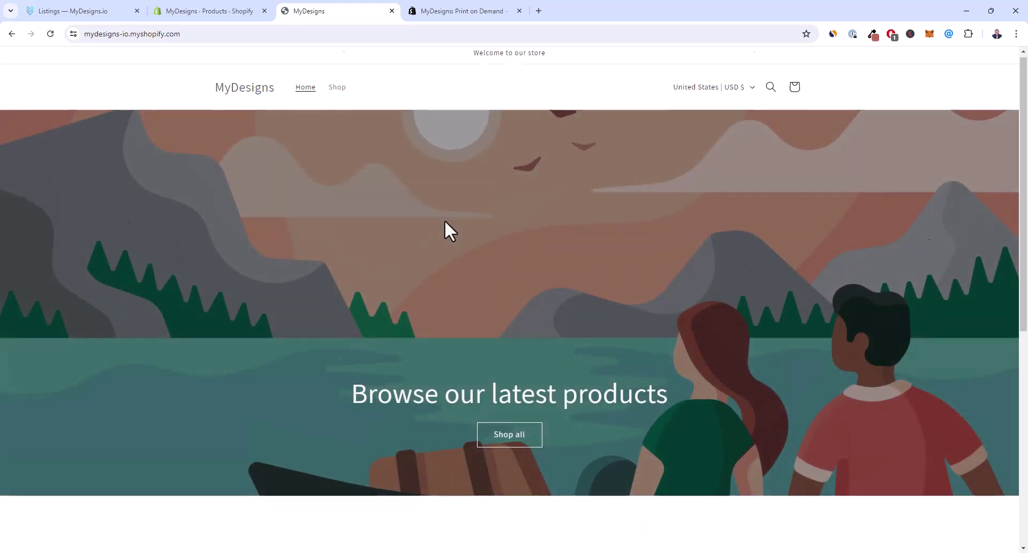
scroll(445, 220, "down", 8)
- Open the Legend Husband Dad Grandpa T-shirt and choose size XL in Cream
left_click(442, 212)
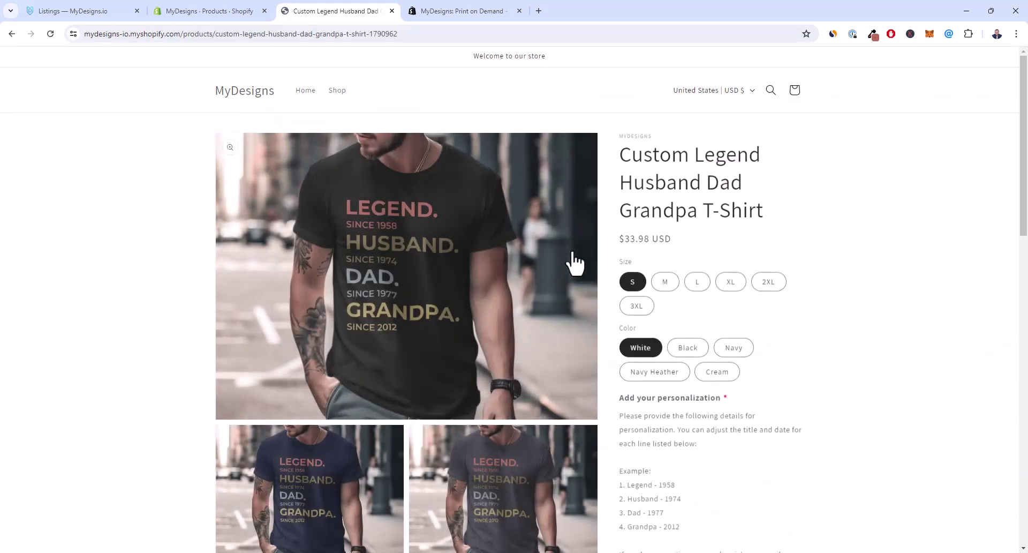
left_click(729, 282)
left_click(721, 372)
scroll(723, 354, "down", 3)
scroll(705, 377, "down", 1)
- Copy the four example lines into the personalization box
left_click(707, 381)
left_click_drag(686, 319, 617, 271)
key("ctrl+c")
left_click(652, 393)
key("ctrl+v")
left_click_drag(800, 393, 813, 462)
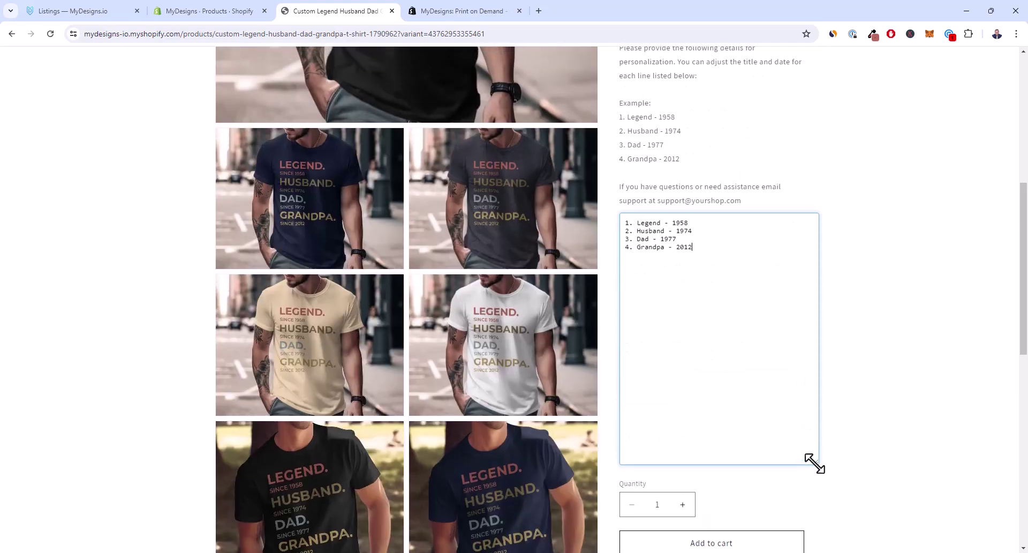
- Replace Legend, Husband, Dad and Grandpa with Test 1, Test 2, Test 3 and Test 4
double_click(680, 223)
double_click(649, 222)
type("Test 1")
double_click(649, 230)
type("Test 2")
double_click(644, 239)
type("Test")
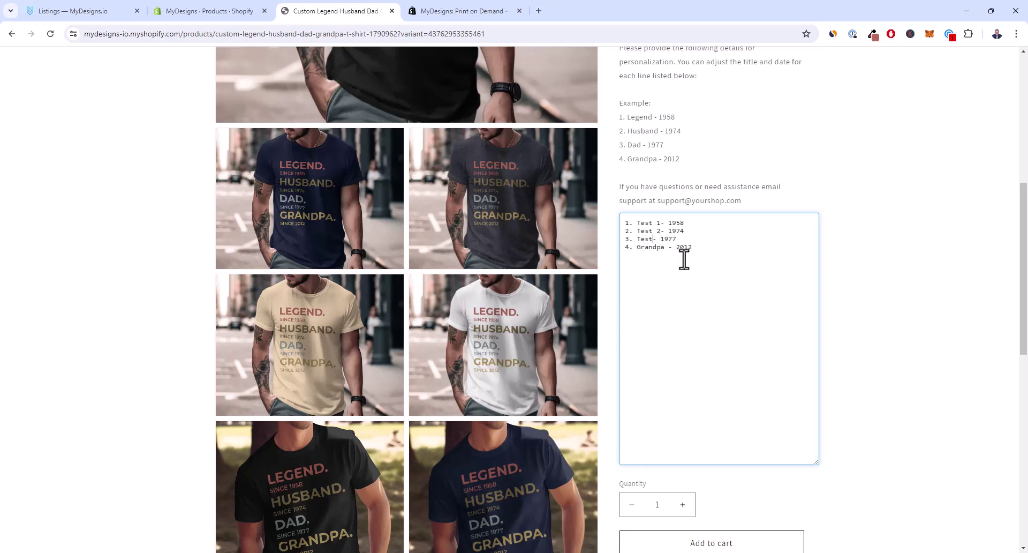
type(" 3")
double_click(650, 247)
type("Test 4 -")
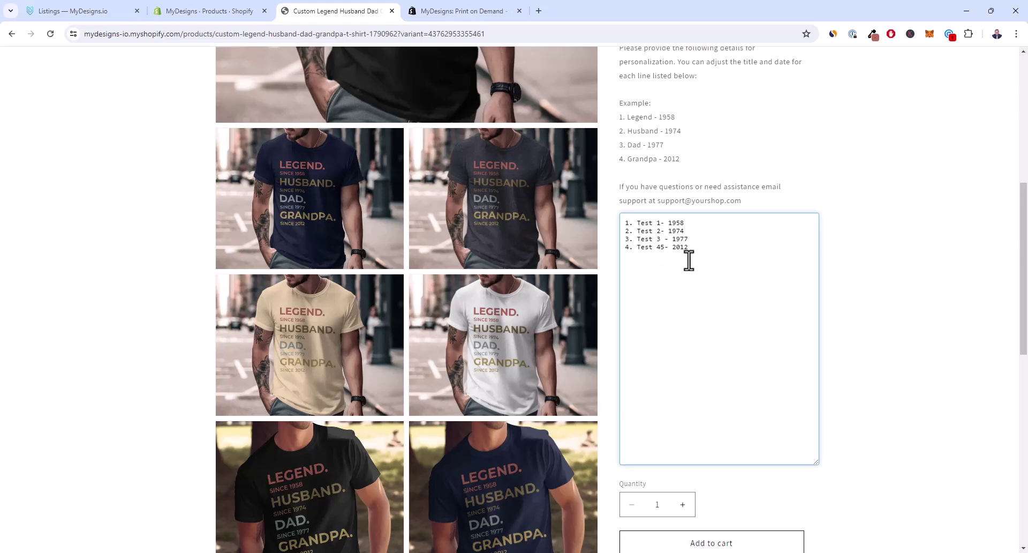
- Add the personalized XL Cream shirt to the cart
left_click(855, 282)
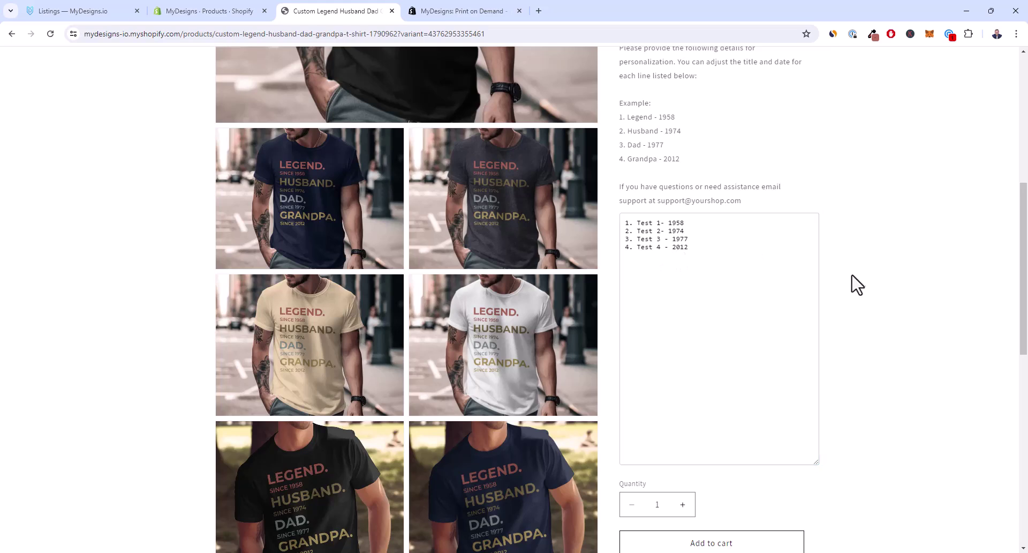
scroll(787, 316, "down", 2)
left_click(729, 444)
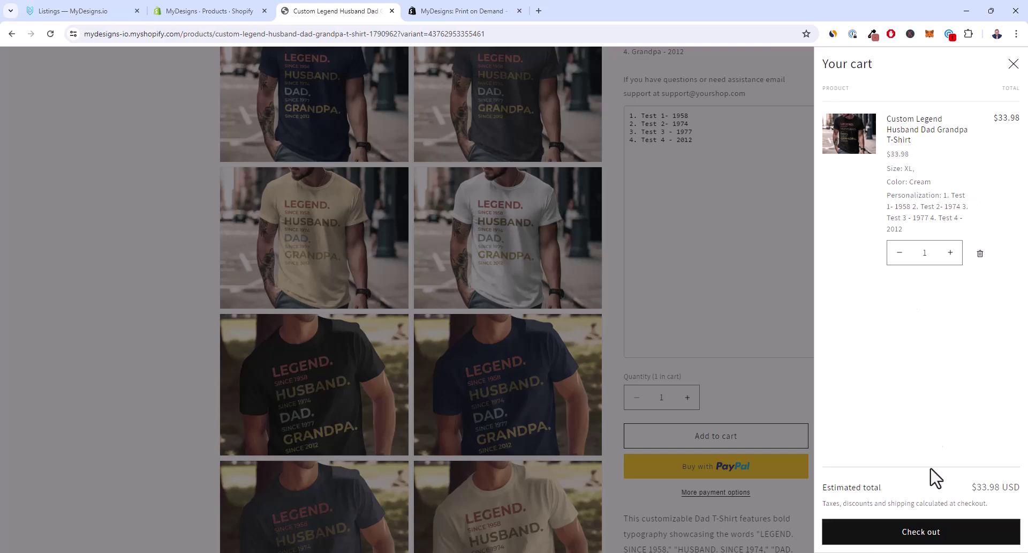
- Review the Cream shirt's personalization in the cart and proceed to checkout
left_click_drag(873, 201, 936, 235)
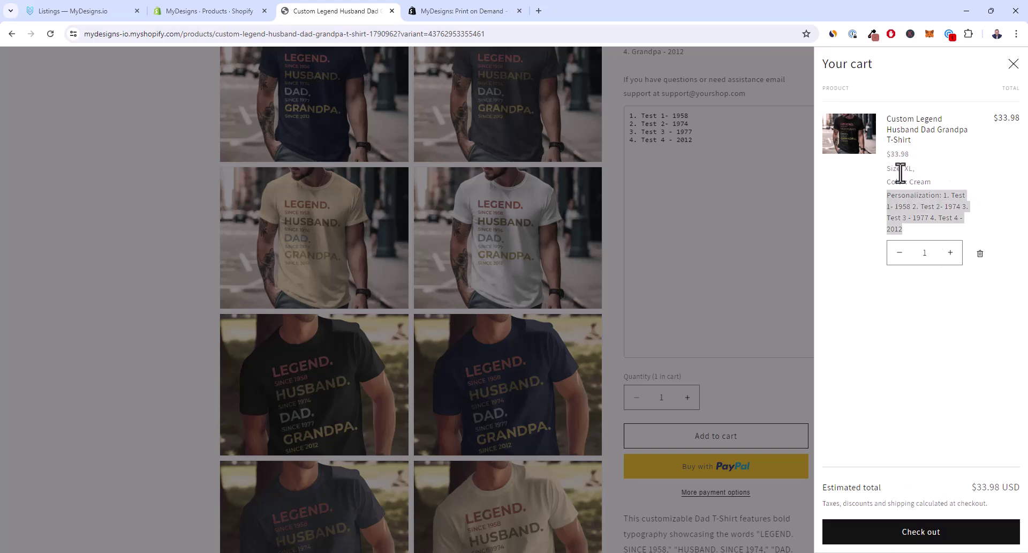
double_click(920, 182)
left_click(926, 542)
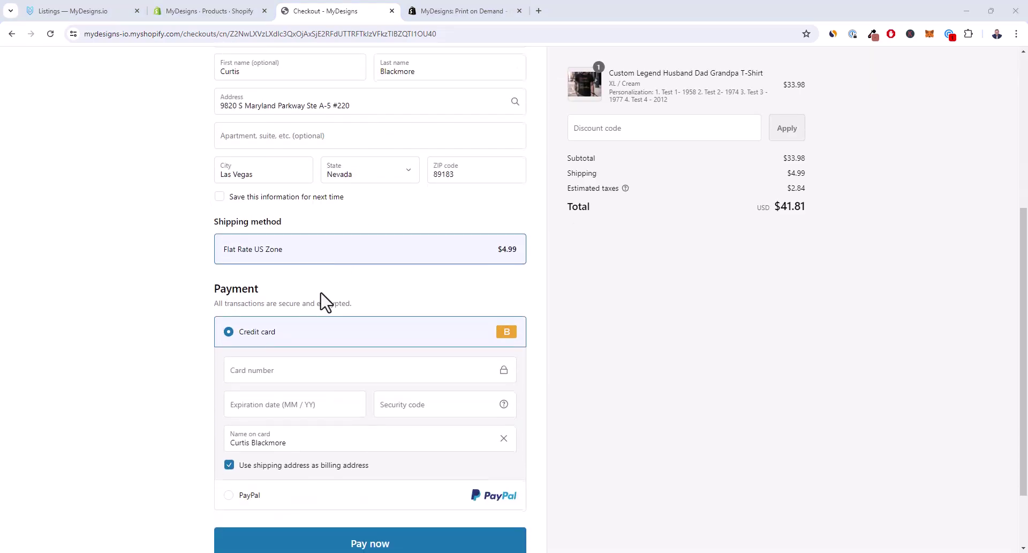
- Pay for the order with the test card details, then return to the MyDesigns listings tab
left_click(273, 369)
type("1")
left_click(274, 410)
type("1228111")
left_click(577, 418)
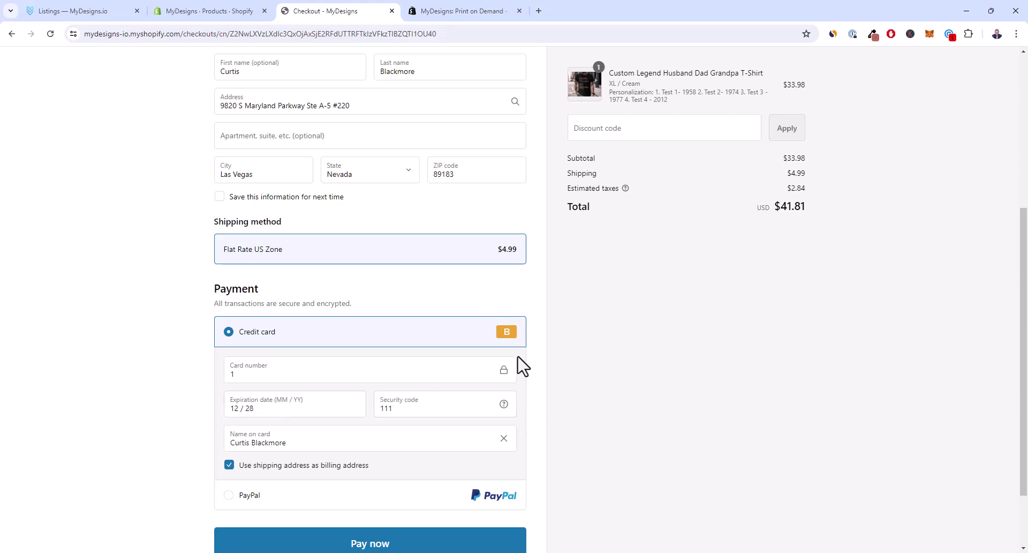
scroll(604, 363, "down", 2)
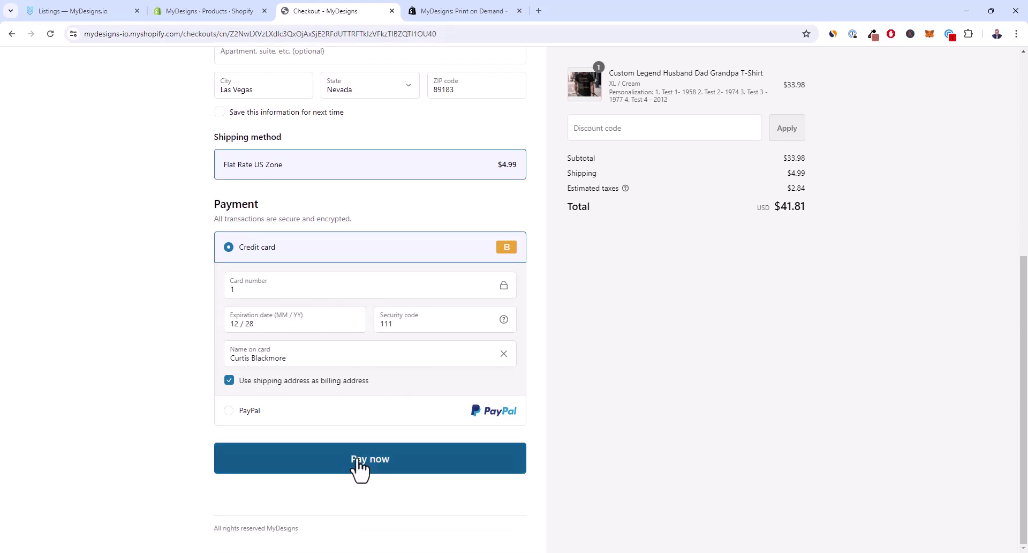
left_click(356, 460)
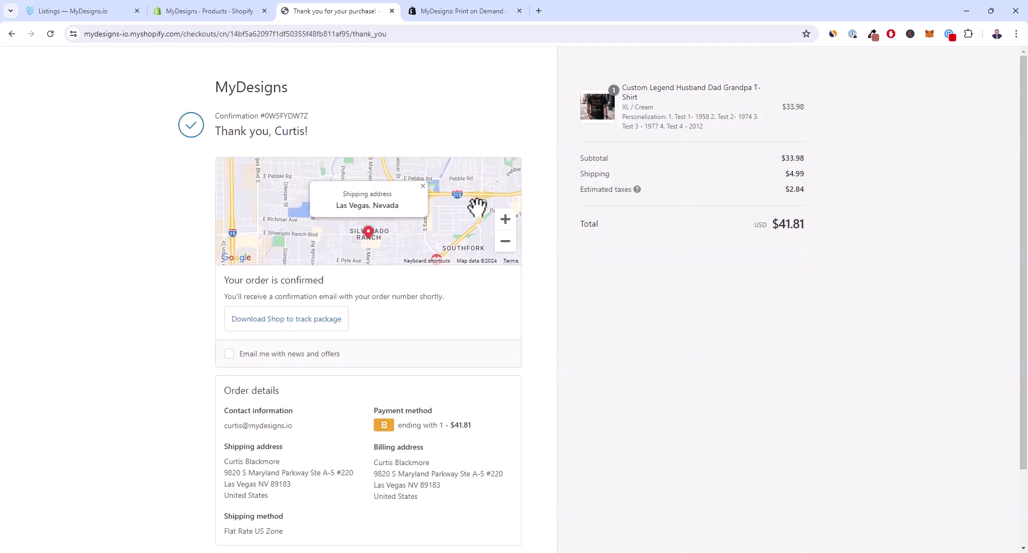
left_click(100, 18)
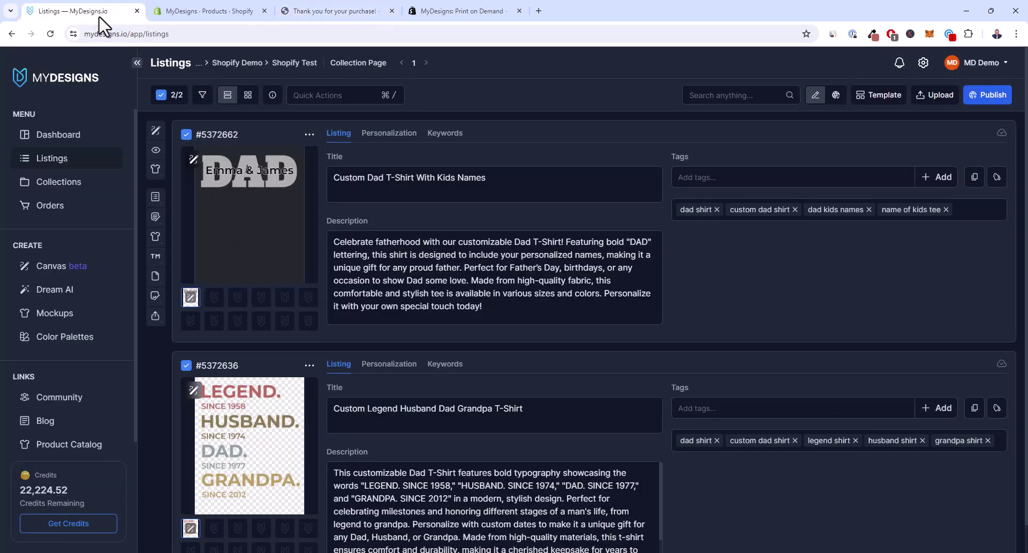
- Open order #485949 from the Orders list, reopening it once its totals update
left_click(70, 206)
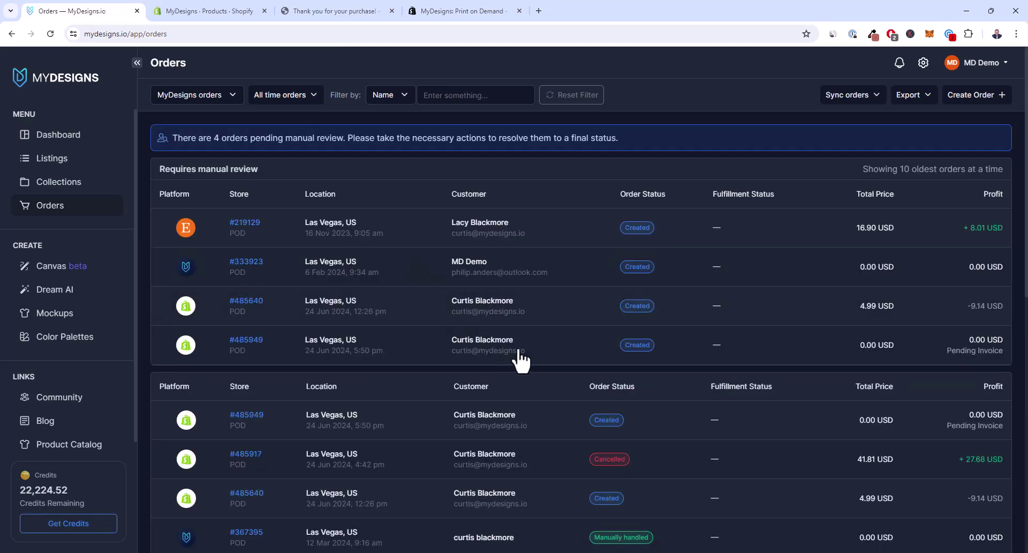
left_click(518, 355)
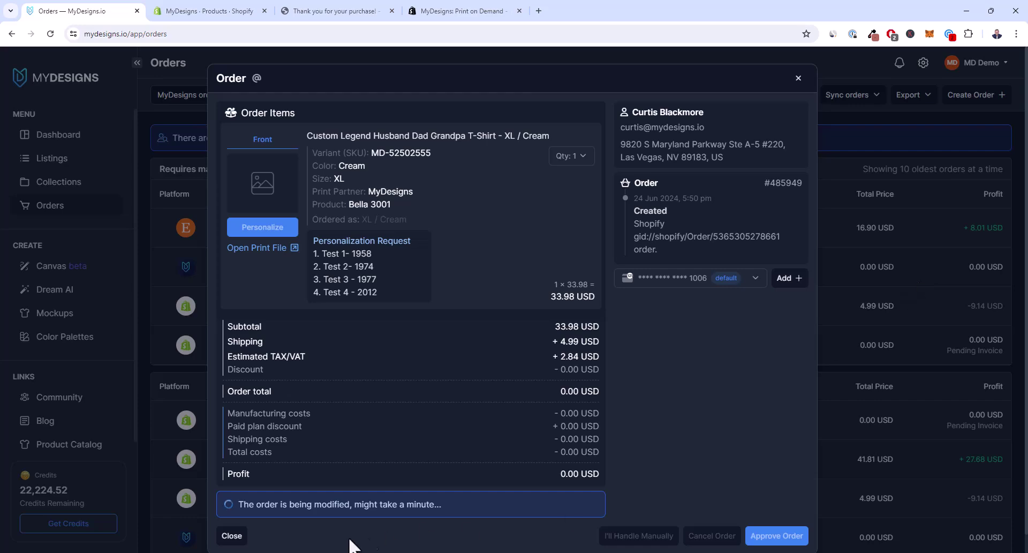
left_click_drag(238, 504, 534, 509)
left_click(870, 361)
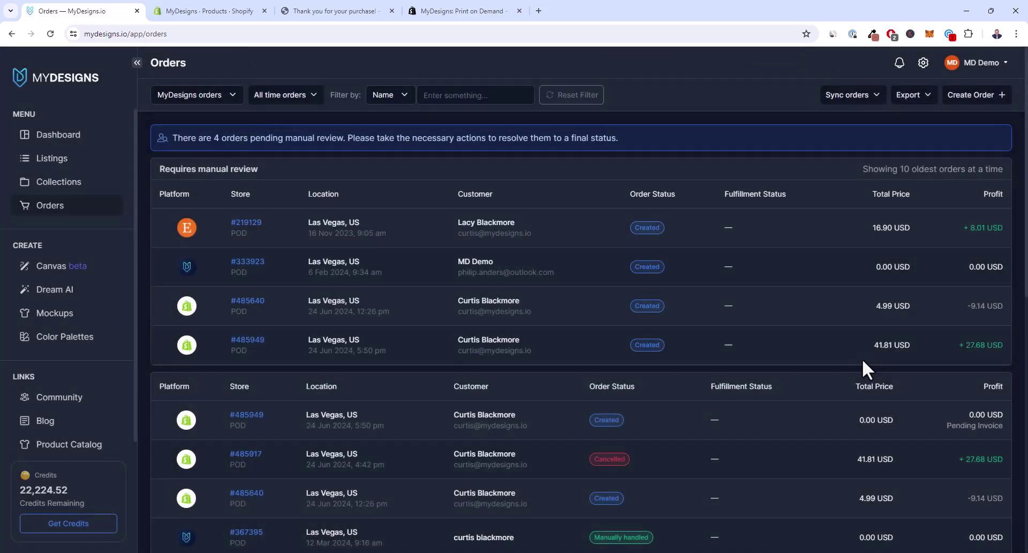
left_click(794, 347)
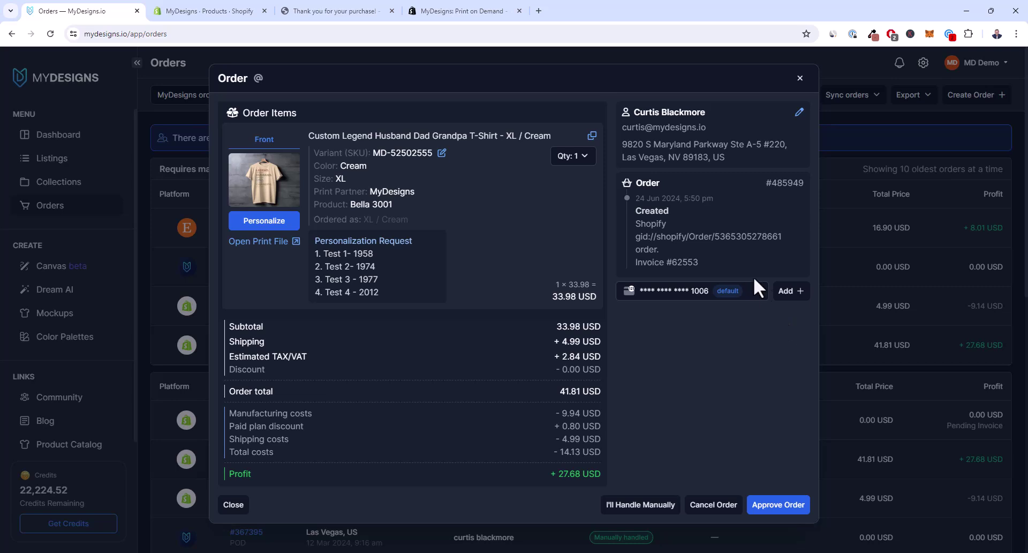
mouse_move(339, 256)
- Open the order's design in Canvas and inspect the LEGEND, HUSBAND, DAD, GRANDPA and SINCE text layers
left_click(263, 227)
left_click(545, 192)
left_click(543, 221)
left_click(549, 257)
left_click(547, 297)
left_click(554, 339)
left_click(545, 360)
left_click(549, 389)
left_click(554, 421)
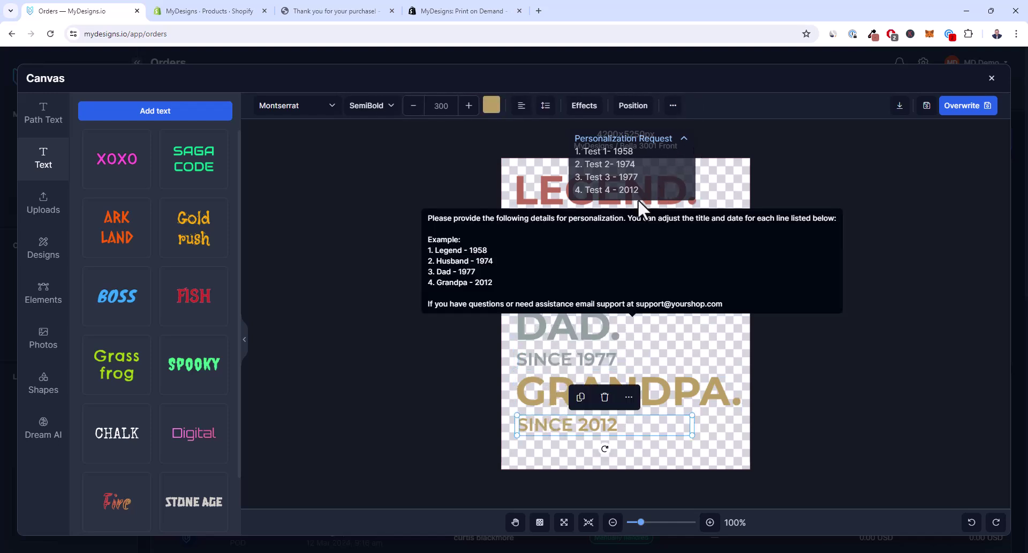
- Retype the LEGEND and HUSBAND headlines as Test 1 and Test 2
double_click(536, 192)
type("Te")
key("BackSpace")
type("est 1")
double_click(588, 261)
type("Test 2")
- Retype DAD and GRANDPA as Test 3 and Test 4, collapse the request list, and save over the original
double_click(567, 322)
type("Test 3")
key("BackSpace")
type("3")
left_click(621, 393)
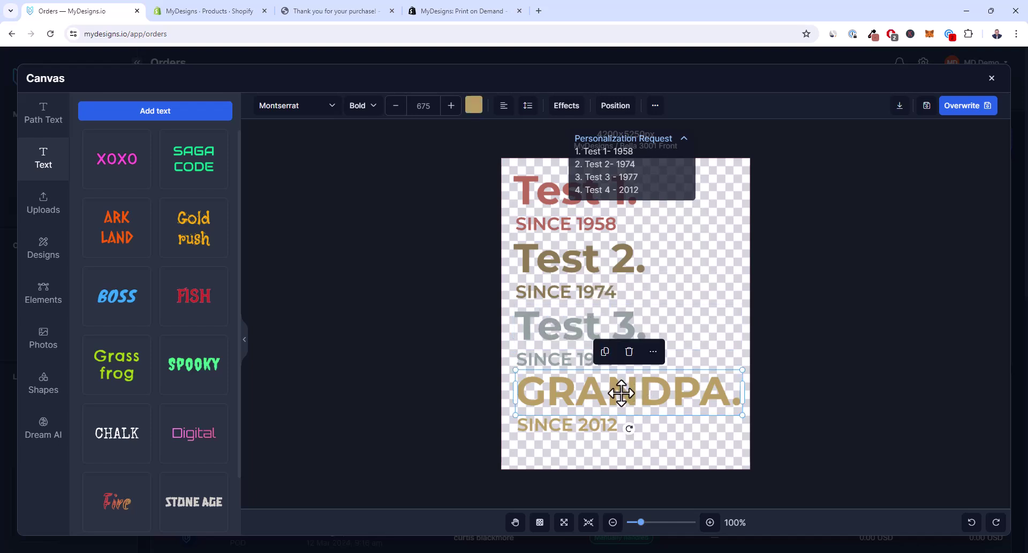
double_click(621, 392)
type("Test 4")
left_click(820, 382)
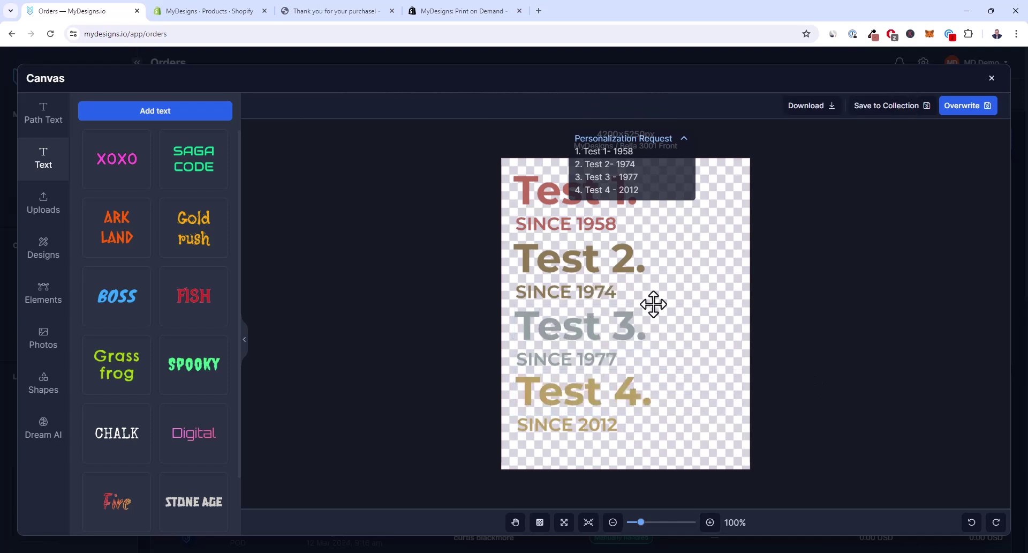
left_click(684, 139)
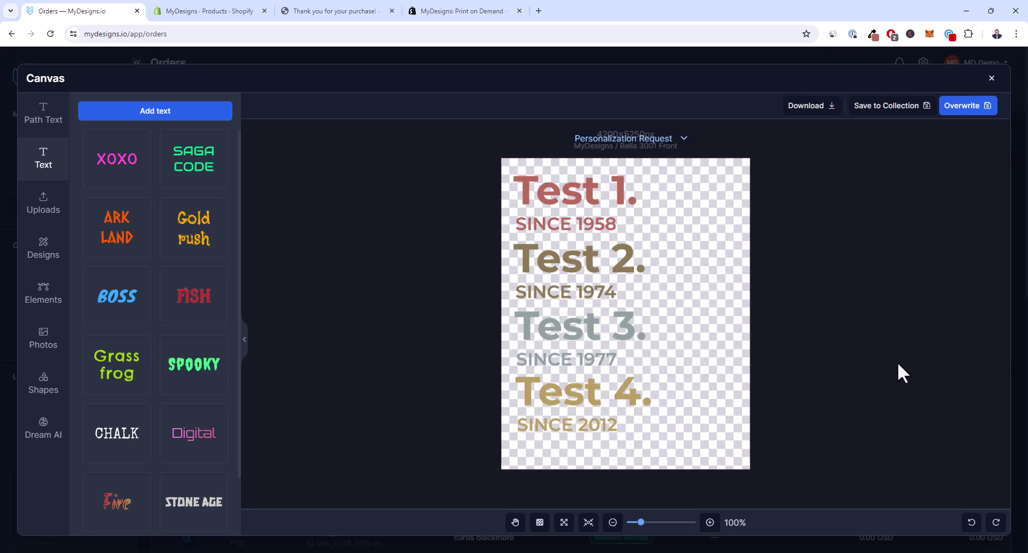
left_click(963, 106)
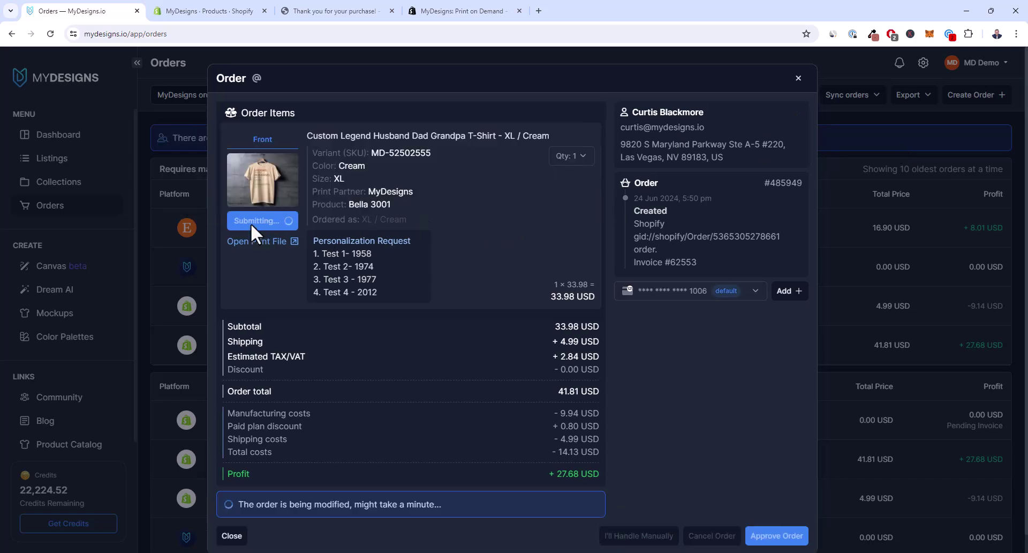
- Overwrite the order's design, review the new mockup and print file, then close order #485949
left_click(336, 179)
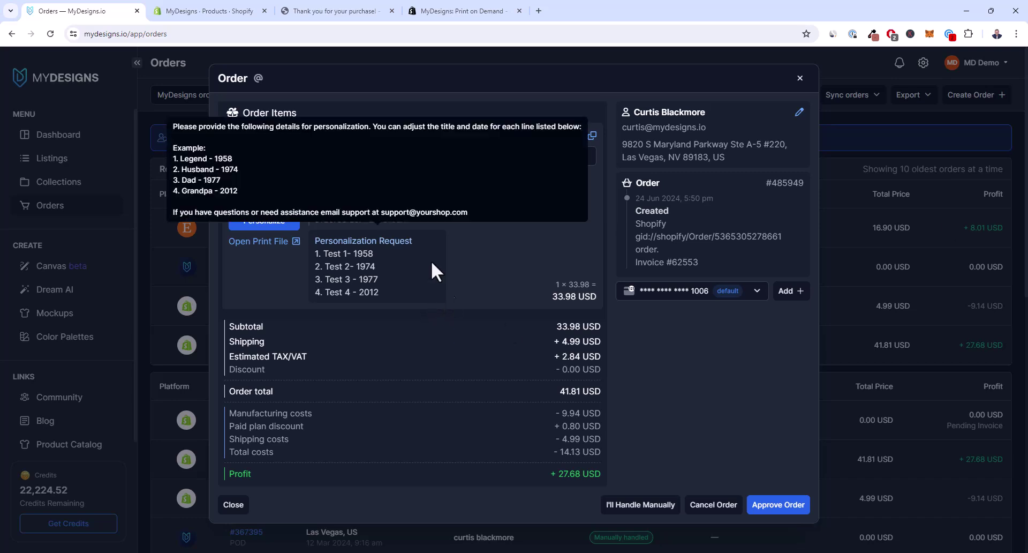
left_click(266, 182)
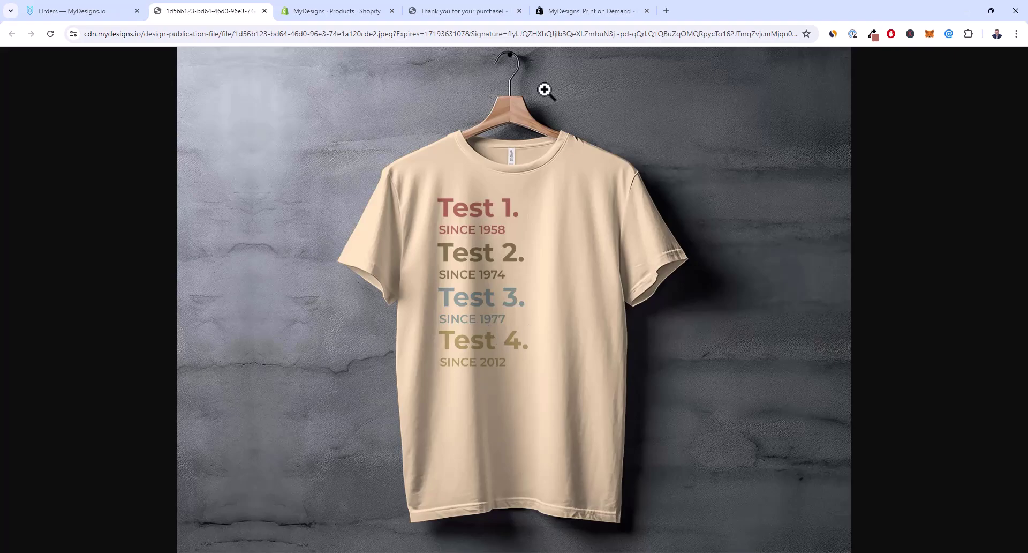
left_click(264, 12)
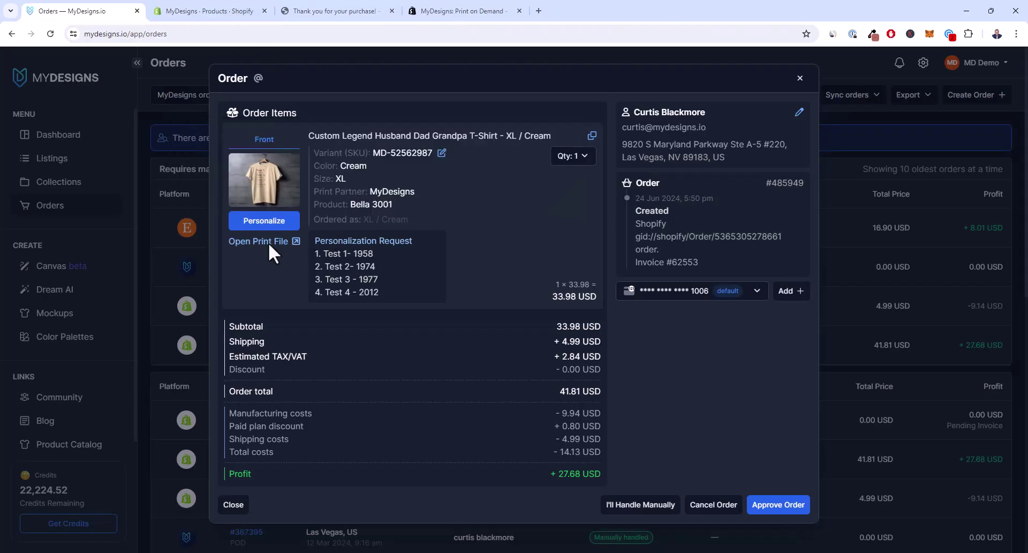
left_click(268, 242)
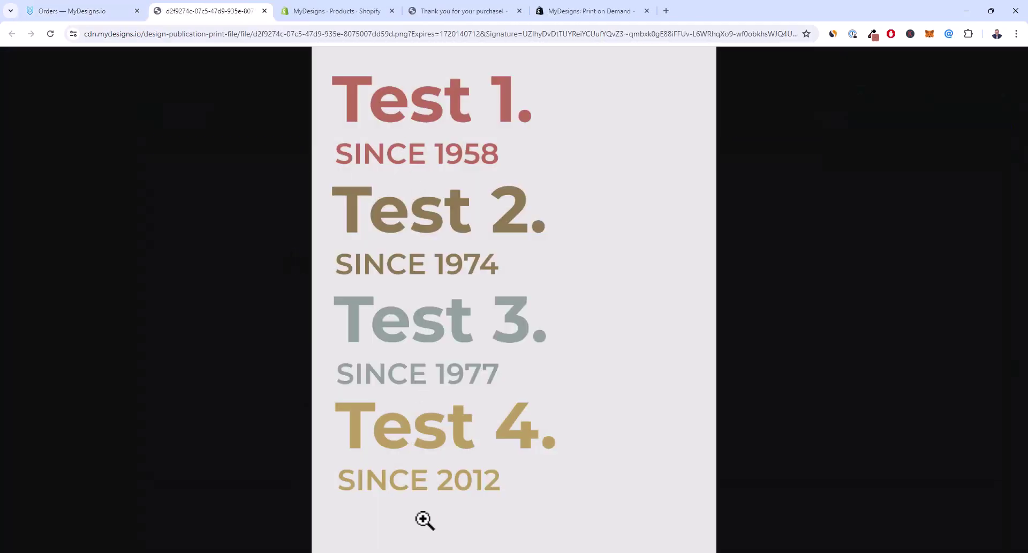
left_click(264, 12)
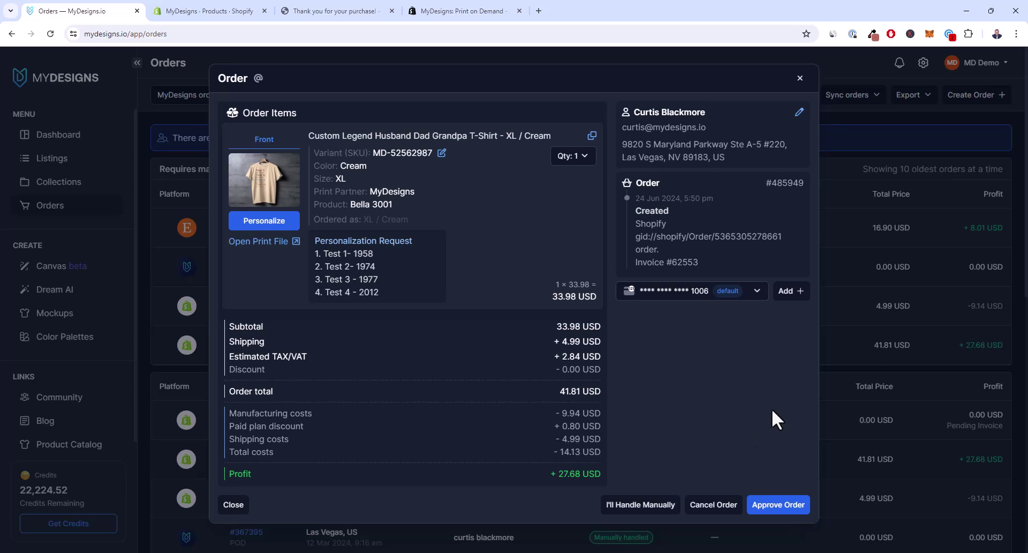
left_click(862, 174)
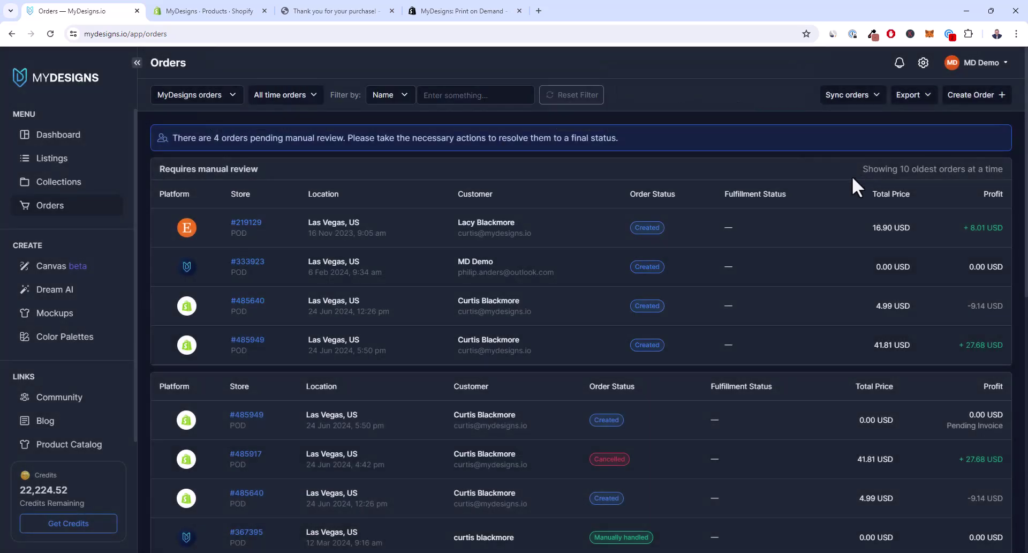